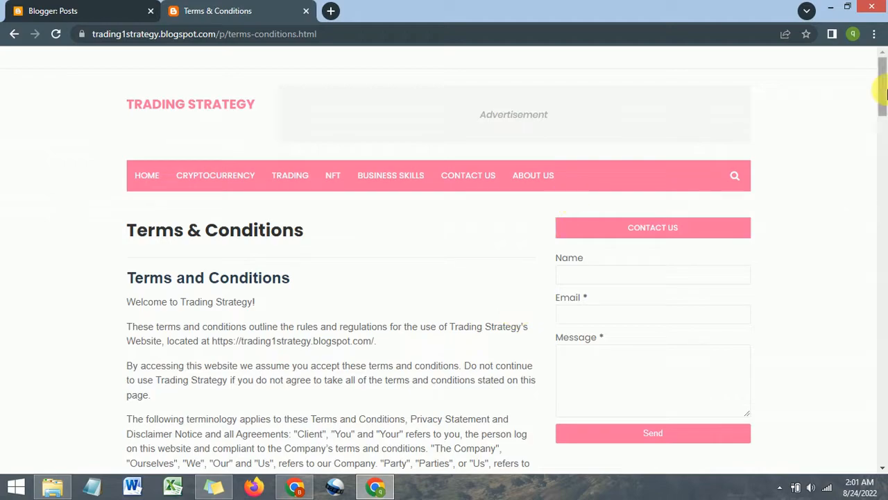
- Review the published Terms & Conditions page down to its link in the blog footer
{"action": "left_click_drag", "start_coordinate": [882, 86], "coordinate": [883, 444]}
{"action": "scroll", "coordinate": [561, 370], "scroll_direction": "down", "scroll_amount": 1}
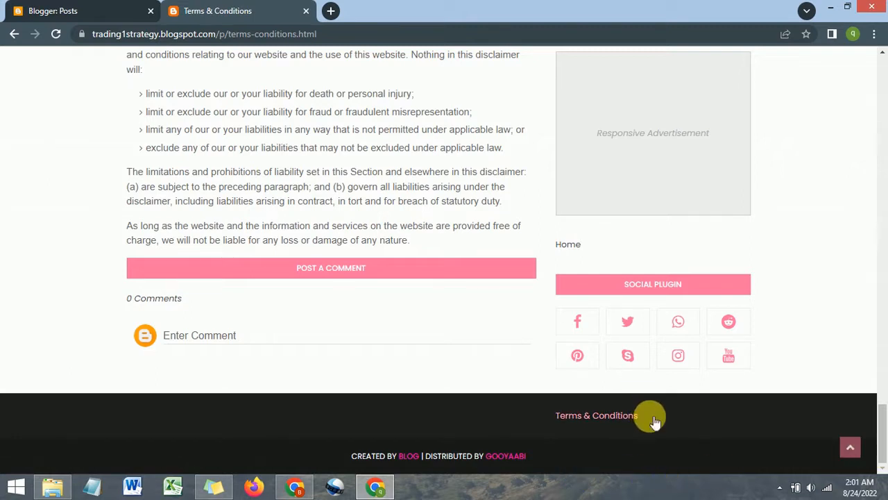
{"action": "left_click_drag", "start_coordinate": [886, 437], "coordinate": [871, 479]}
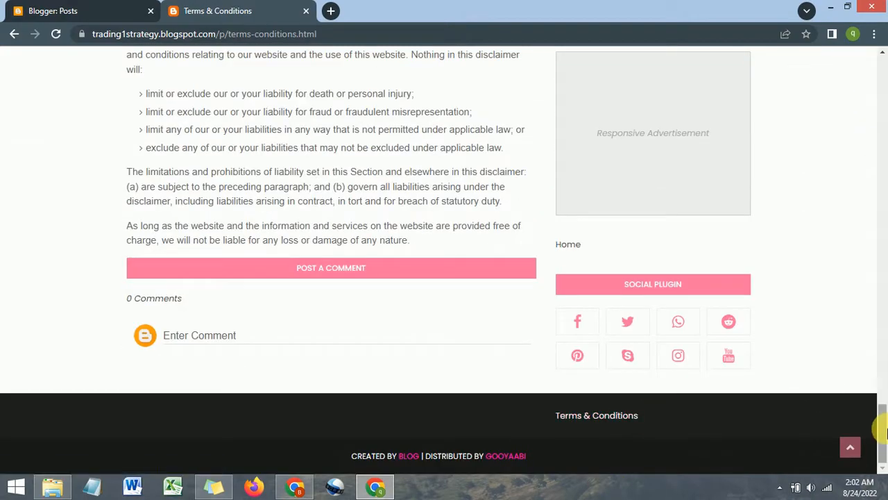
{"action": "left_click_drag", "start_coordinate": [884, 432], "coordinate": [882, 59]}
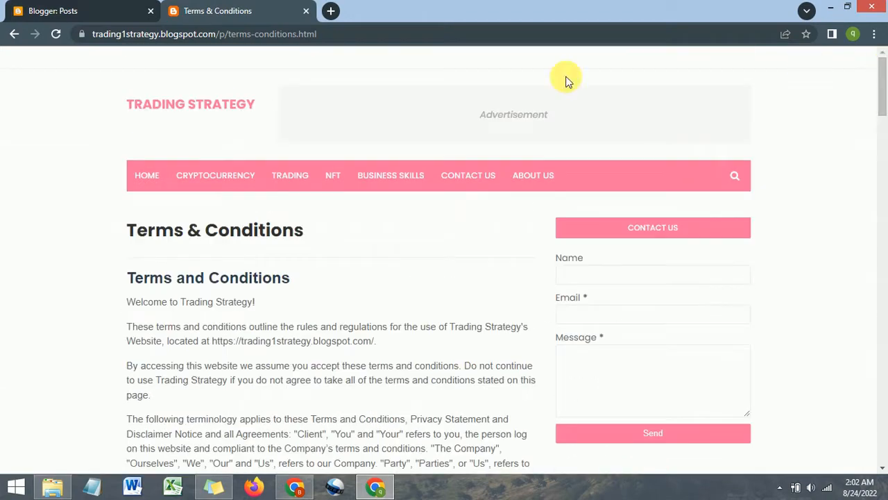
- Start a new page for the Trading Strategy blog in Blogger
{"action": "left_click", "coordinate": [115, 5]}
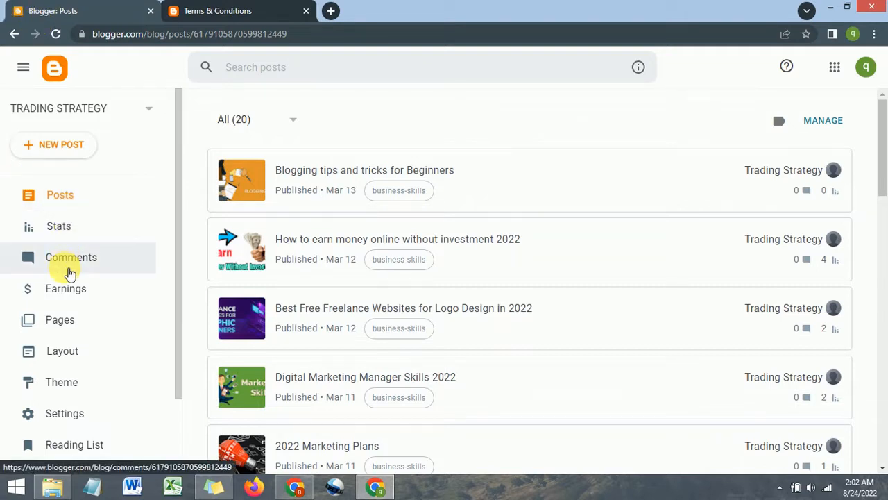
{"action": "left_click", "coordinate": [64, 325]}
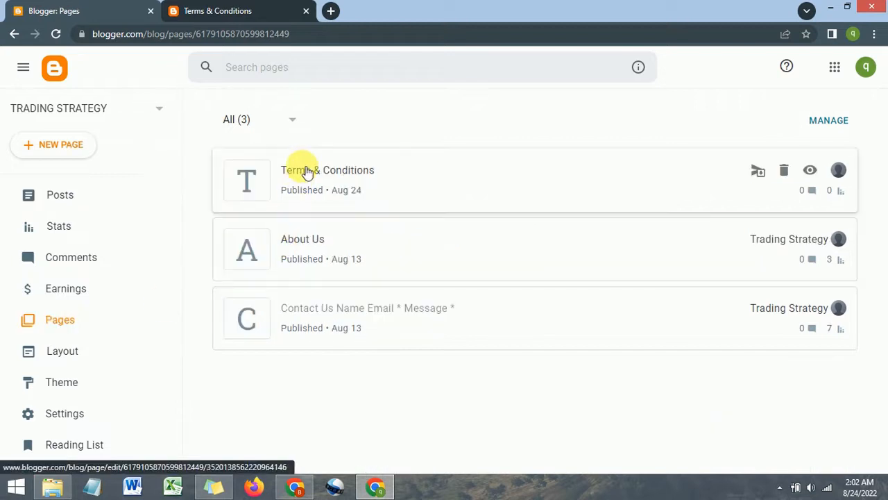
{"action": "left_click", "coordinate": [72, 152]}
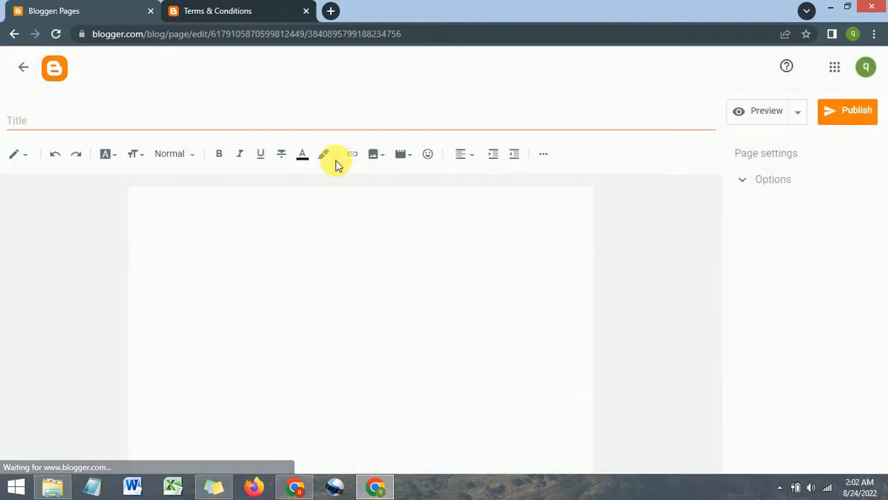
- Title the new page "Disclaimer", correcting the spelling, and place the cursor in the page body
{"action": "left_click", "coordinate": [337, 130]}
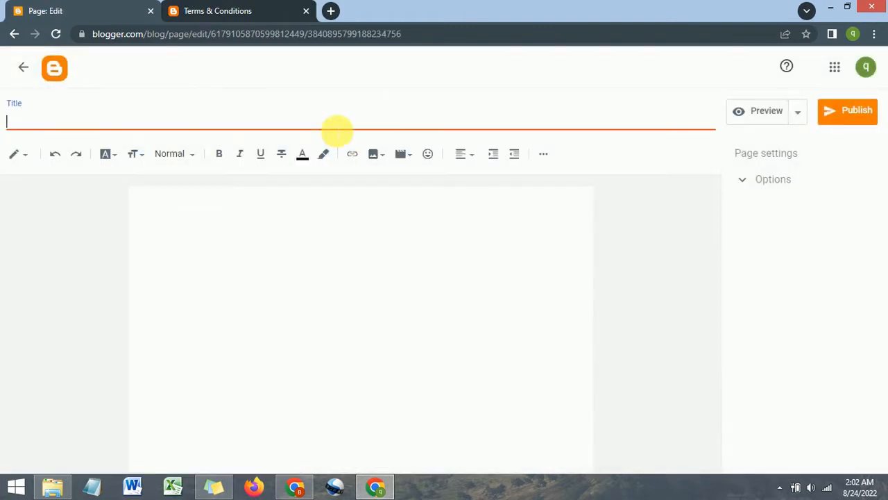
{"action": "type", "text": "D"}
{"action": "type", "text": "isclimer"}
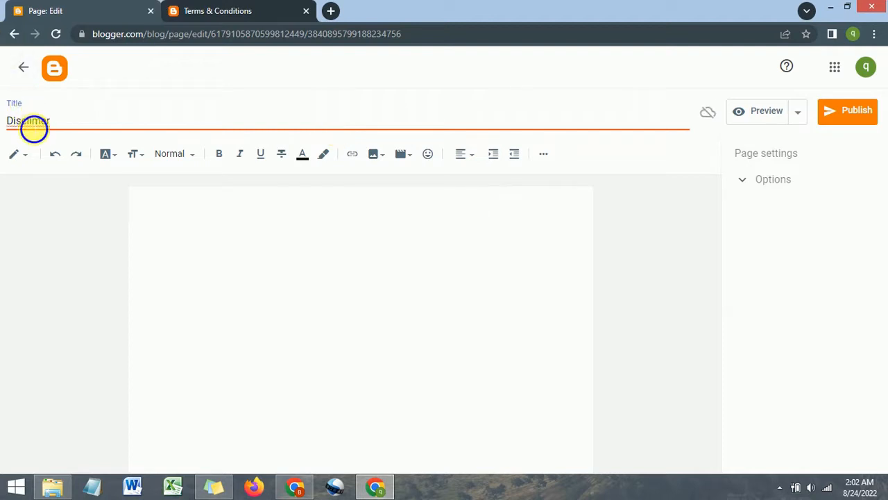
{"action": "right_click", "coordinate": [31, 122]}
{"action": "left_click", "coordinate": [46, 134]}
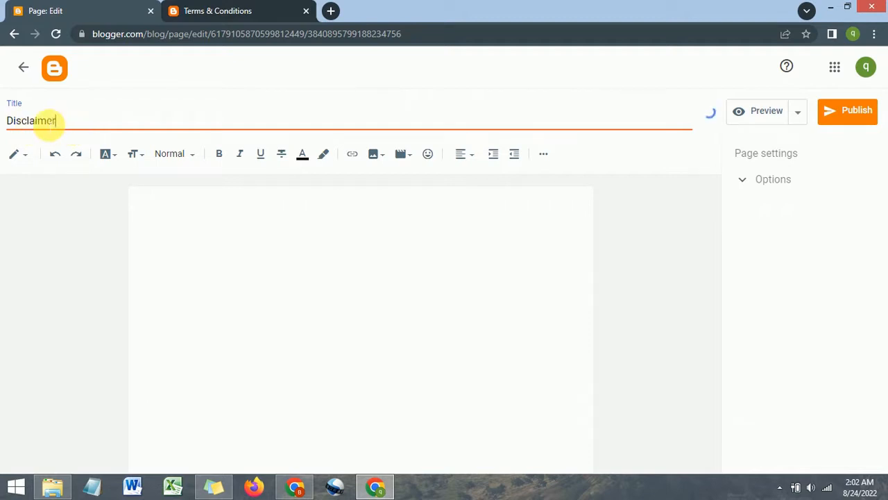
{"action": "left_click", "coordinate": [196, 227]}
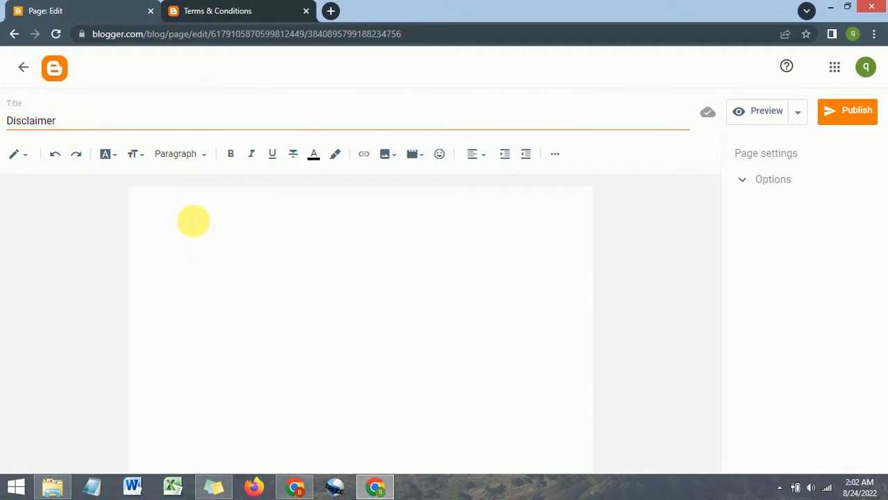
- Open Google in a new browser tab and search for "disclaimer generator"
{"action": "left_click", "coordinate": [332, 11]}
{"action": "type", "text": "googl"}
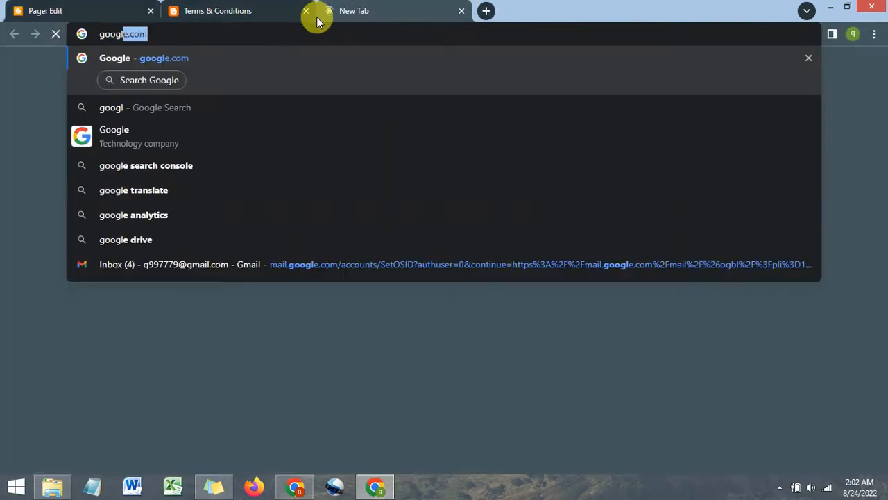
{"action": "key", "text": "Return"}
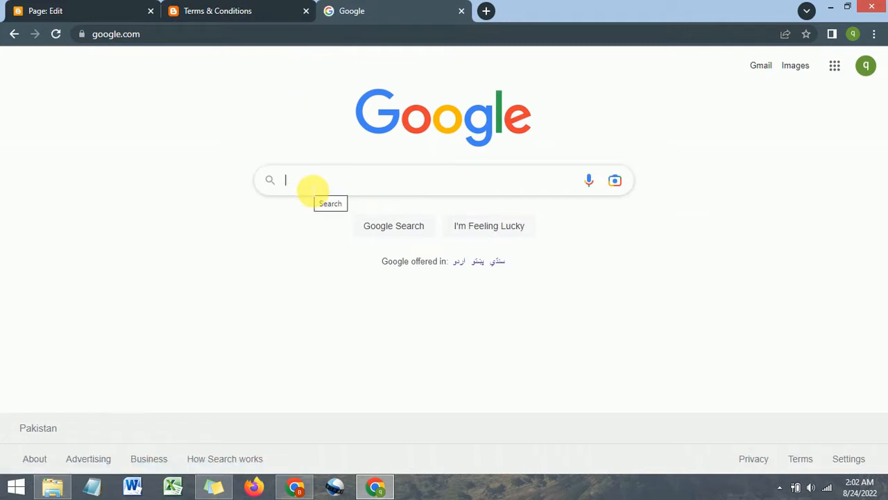
{"action": "type", "text": "dis"}
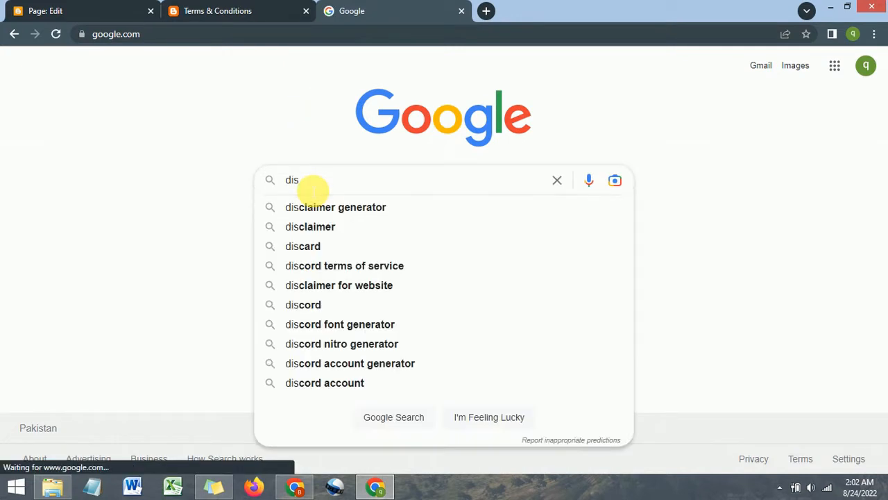
{"action": "type", "text": "claim"}
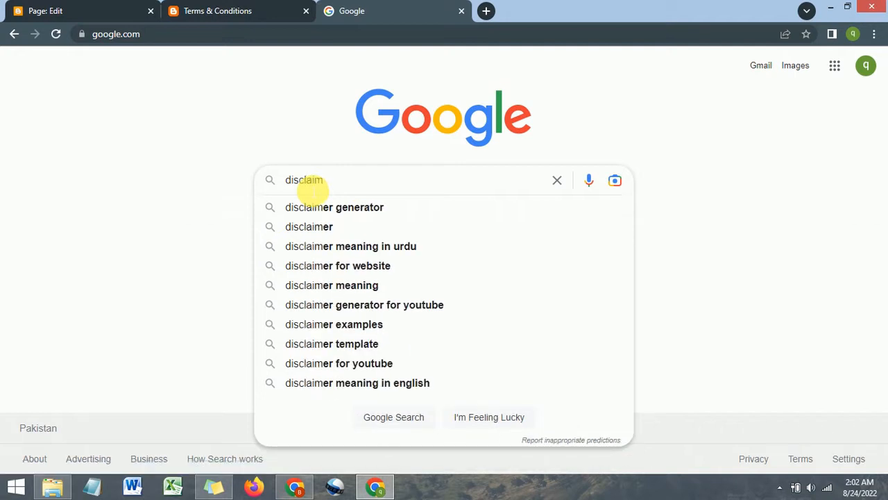
{"action": "type", "text": "er ge"}
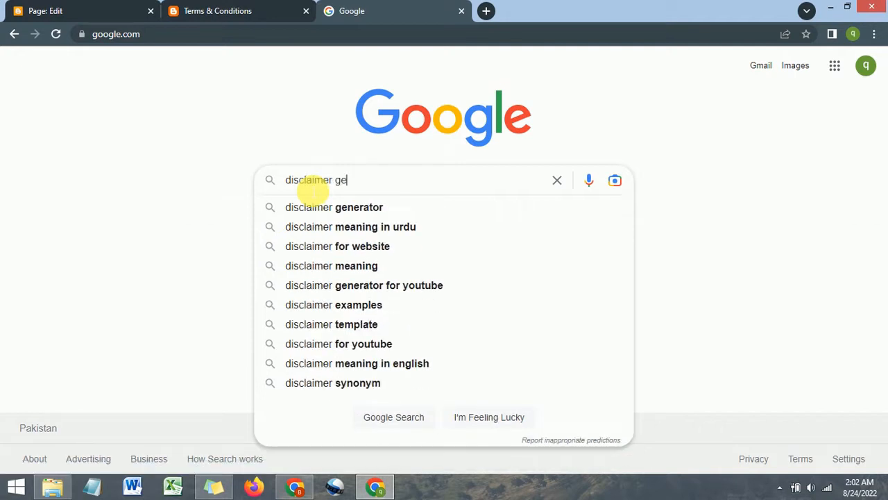
{"action": "type", "text": "nera"}
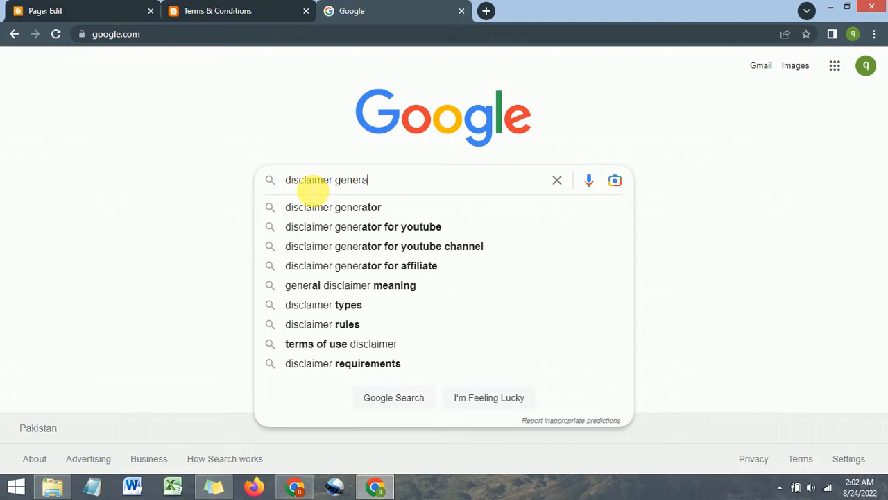
{"action": "type", "text": "tor"}
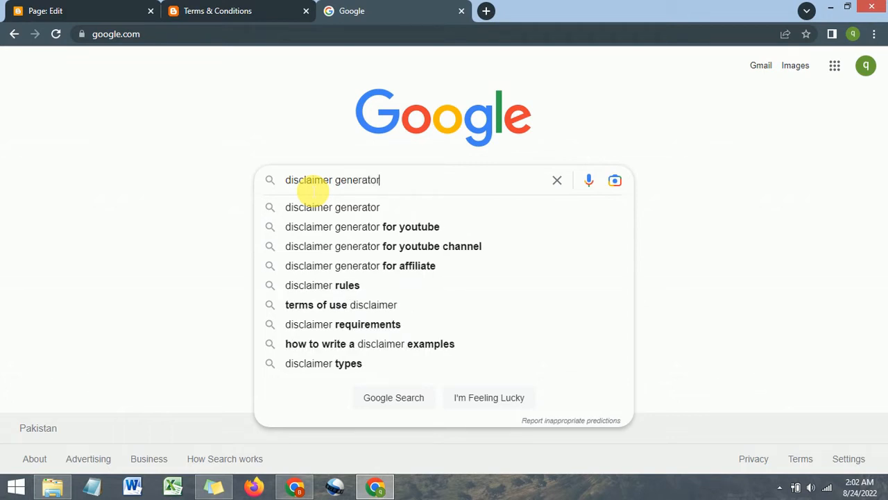
{"action": "left_click", "coordinate": [373, 213]}
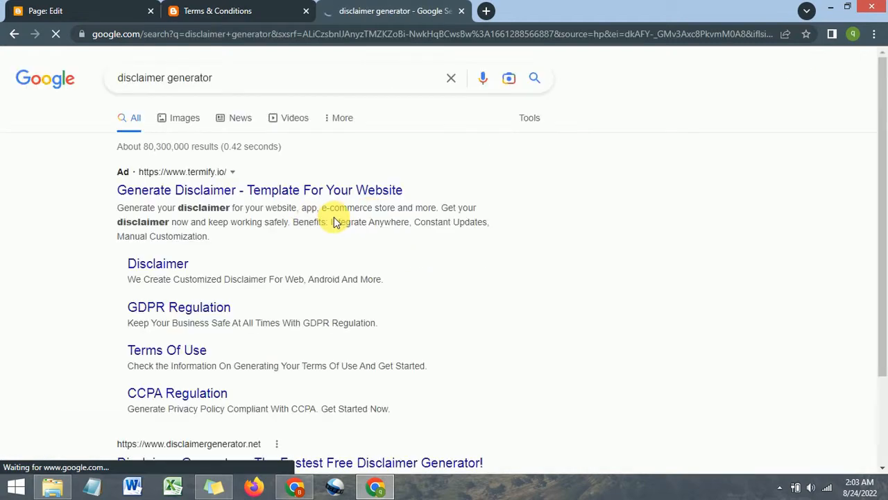
- Open disclaimergenerator.net from the search results and set the company name to "Trading Strategy"
{"action": "scroll", "coordinate": [58, 200], "scroll_direction": "down", "scroll_amount": 3}
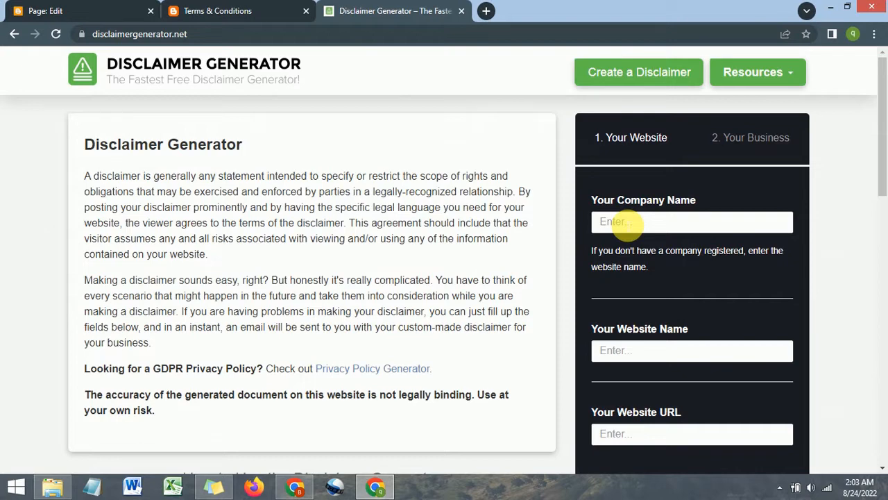
{"action": "left_click", "coordinate": [625, 221]}
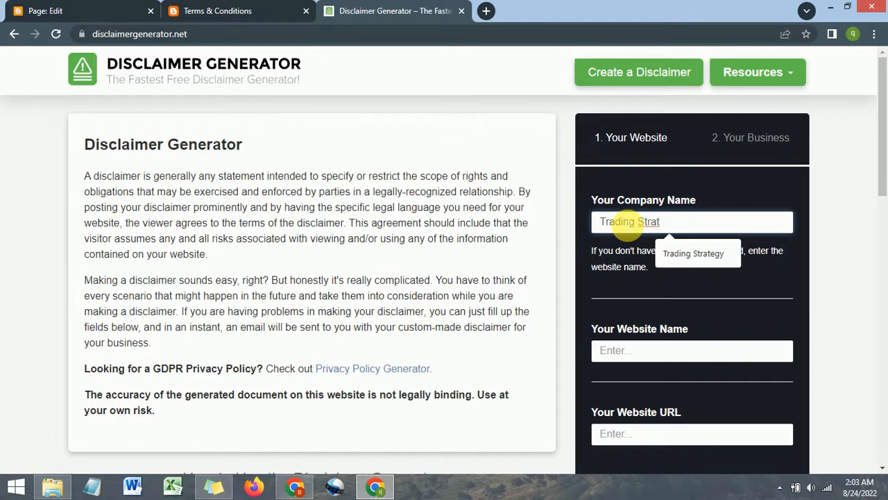
{"action": "type", "text": "ey"}
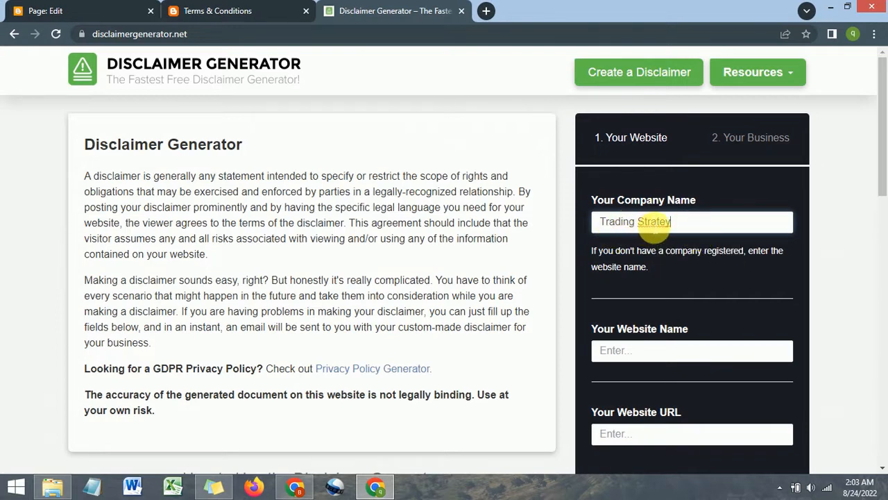
{"action": "right_click", "coordinate": [656, 228]}
{"action": "left_click", "coordinate": [675, 232]}
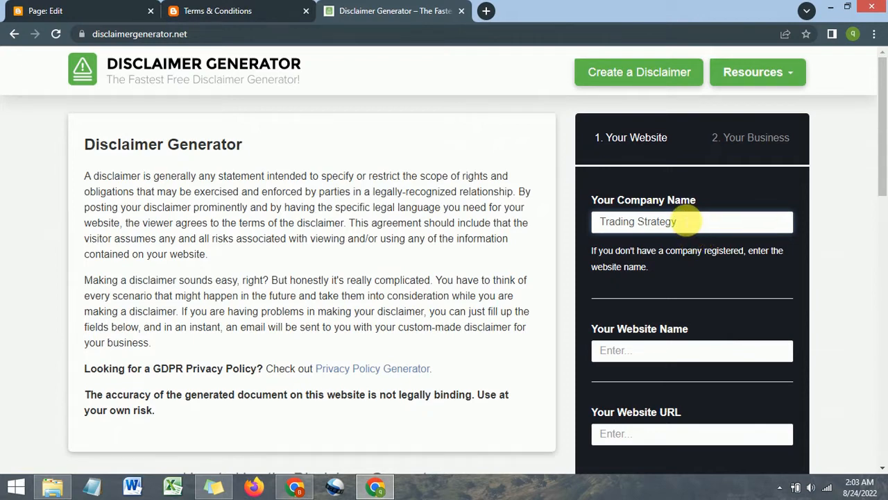
- Copy the company name "Trading Strategy" into the website name field
{"action": "left_click", "coordinate": [656, 356]}
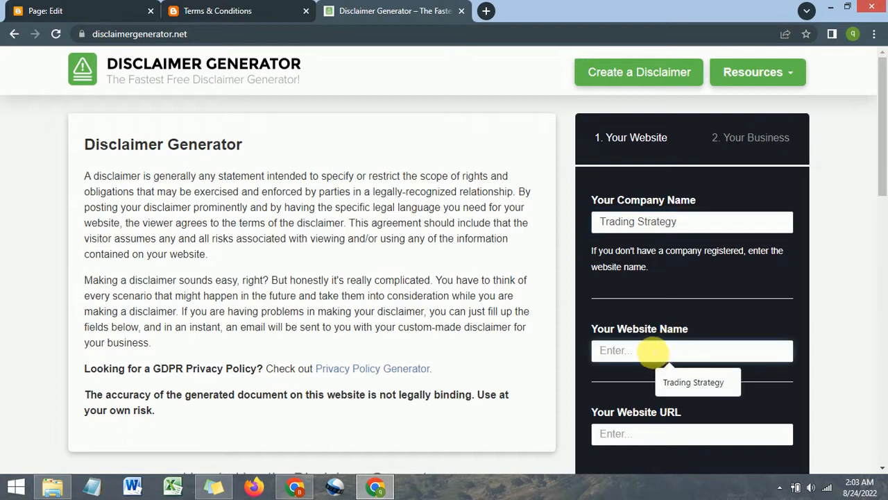
{"action": "left_click_drag", "start_coordinate": [696, 222], "coordinate": [535, 229]}
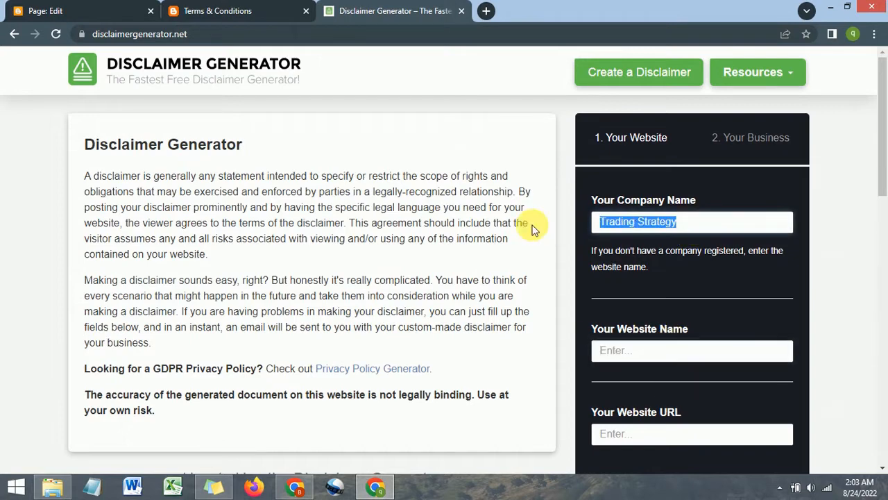
{"action": "right_click", "coordinate": [624, 223]}
{"action": "left_click", "coordinate": [611, 252]}
{"action": "left_click", "coordinate": [644, 358]}
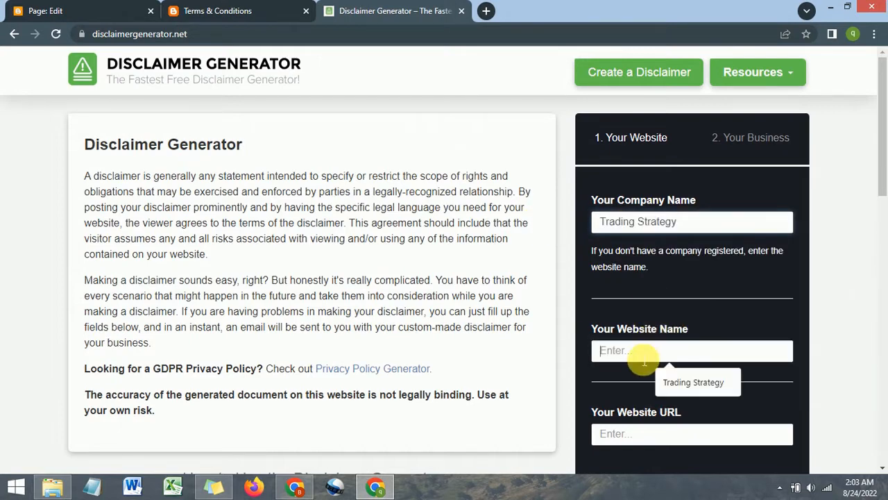
{"action": "right_click", "coordinate": [644, 360]}
{"action": "left_click", "coordinate": [664, 246]}
- Go to the Trading Strategy blog's home page from its Terms & Conditions page and select the home page's web address
{"action": "scroll", "coordinate": [644, 365], "scroll_direction": "down", "scroll_amount": 1}
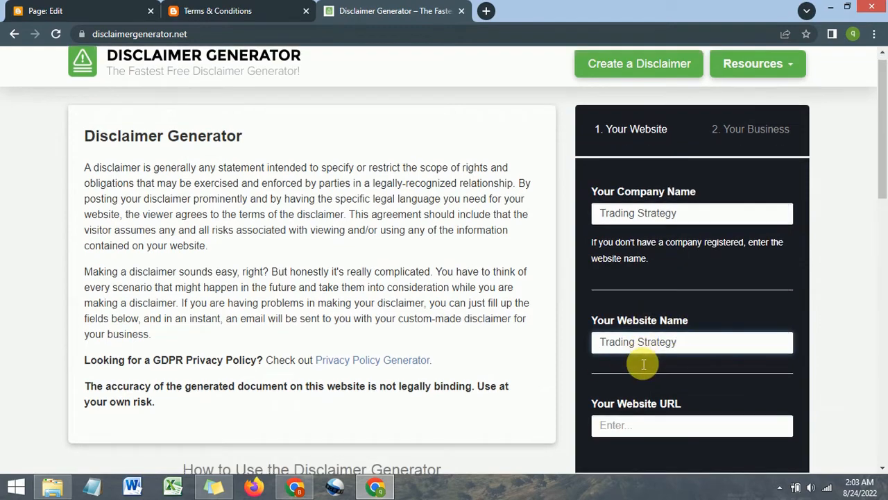
{"action": "scroll", "coordinate": [644, 364], "scroll_direction": "down", "scroll_amount": 3}
{"action": "left_click", "coordinate": [638, 243]}
{"action": "scroll", "coordinate": [625, 229], "scroll_direction": "up", "scroll_amount": 1}
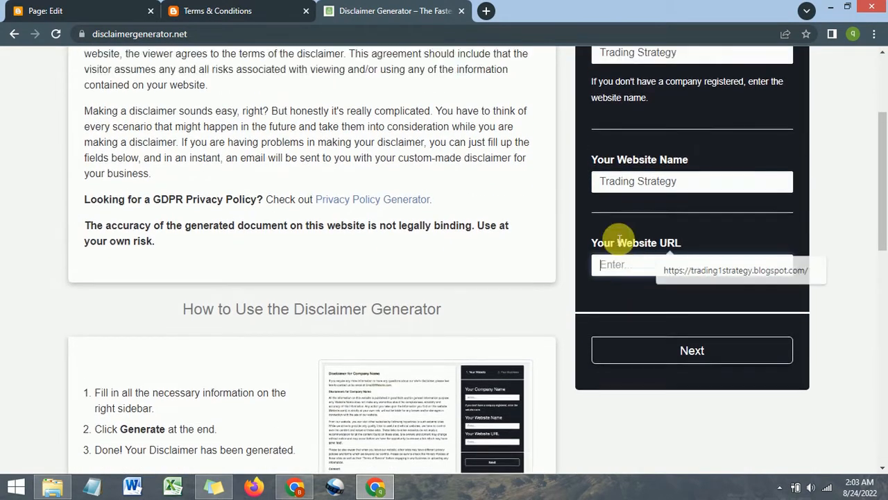
{"action": "scroll", "coordinate": [620, 238], "scroll_direction": "up", "scroll_amount": 5}
{"action": "left_click", "coordinate": [88, 10]}
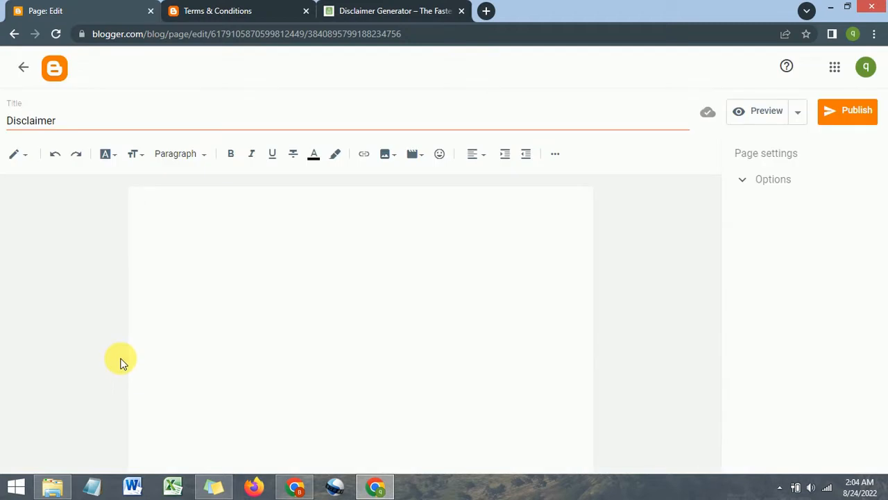
{"action": "left_click", "coordinate": [229, 10]}
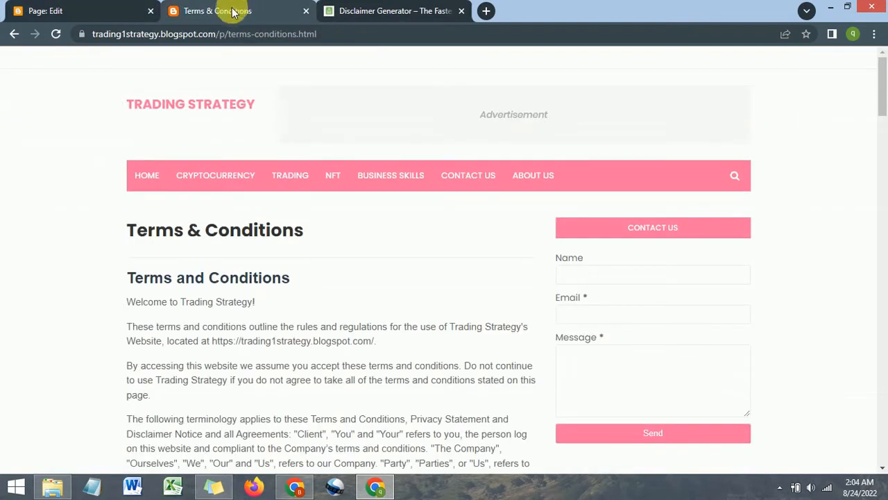
{"action": "left_click", "coordinate": [192, 104]}
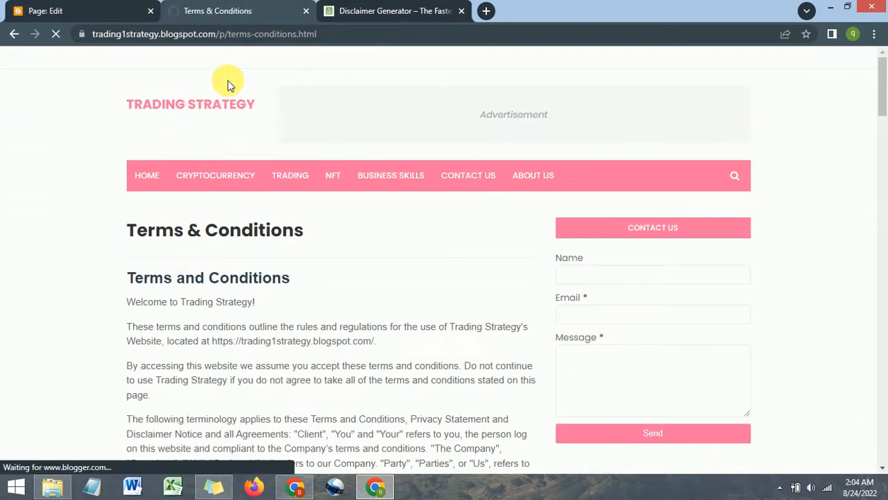
{"action": "left_click", "coordinate": [289, 40]}
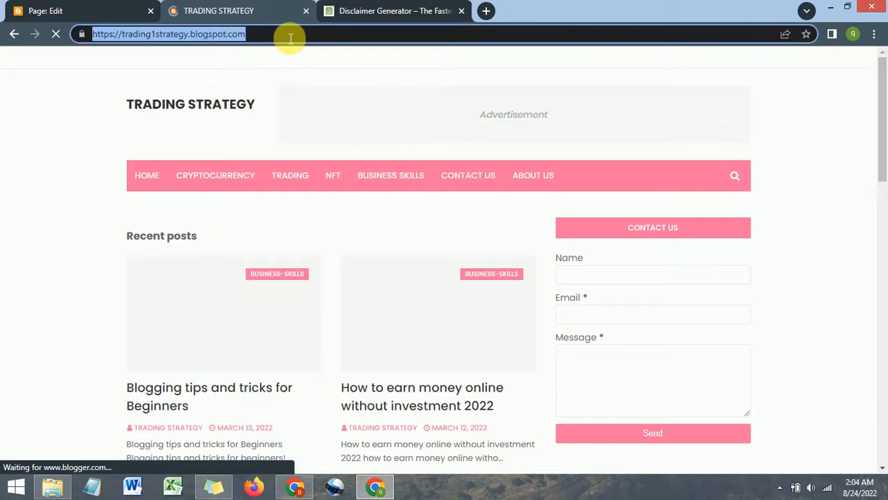
{"action": "left_click", "coordinate": [95, 10]}
{"action": "left_click", "coordinate": [379, 11]}
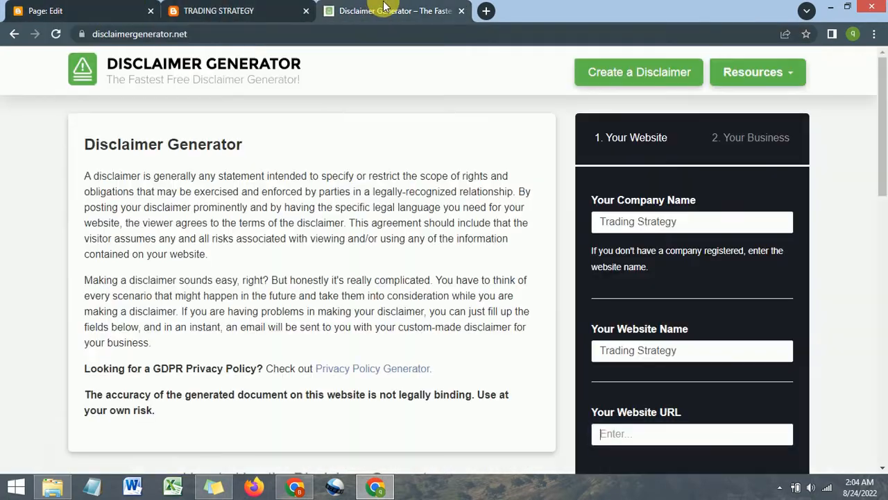
{"action": "scroll", "coordinate": [636, 316], "scroll_direction": "down", "scroll_amount": 3}
{"action": "left_click", "coordinate": [637, 240]}
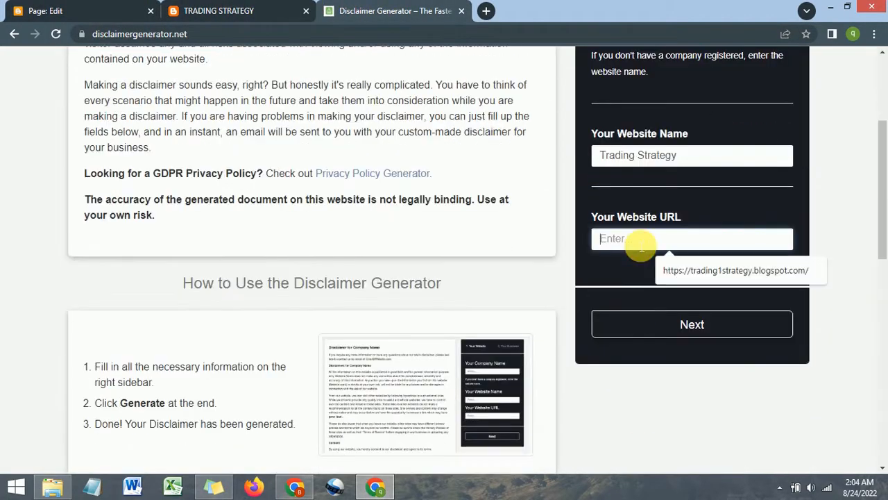
{"action": "key", "text": "Down"}
{"action": "key", "text": "Return"}
{"action": "left_click", "coordinate": [676, 332]}
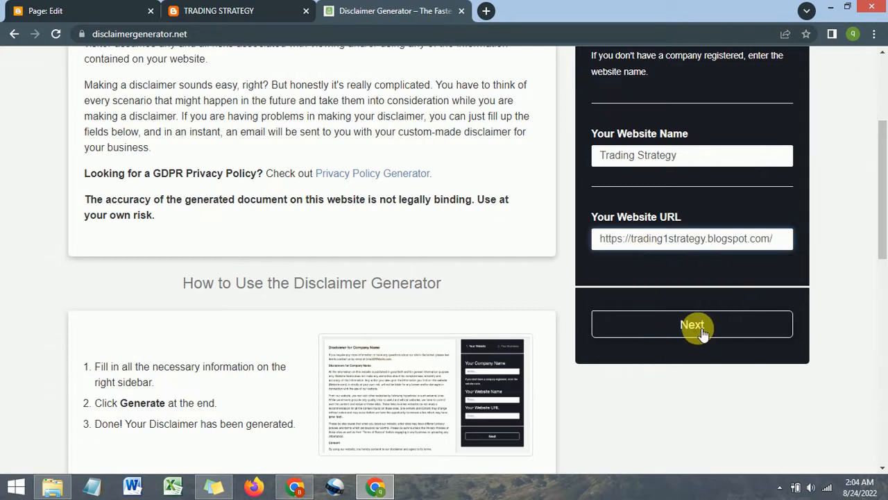
{"action": "scroll", "coordinate": [640, 290], "scroll_direction": "up", "scroll_amount": 1}
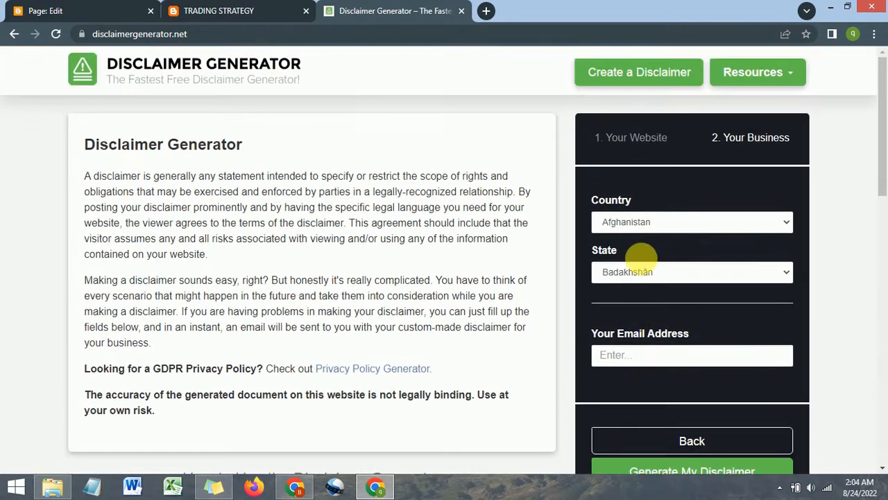
- Set the business country to Pakistan and the state to Federally Administered Tribal Areas
{"action": "left_click", "coordinate": [651, 223]}
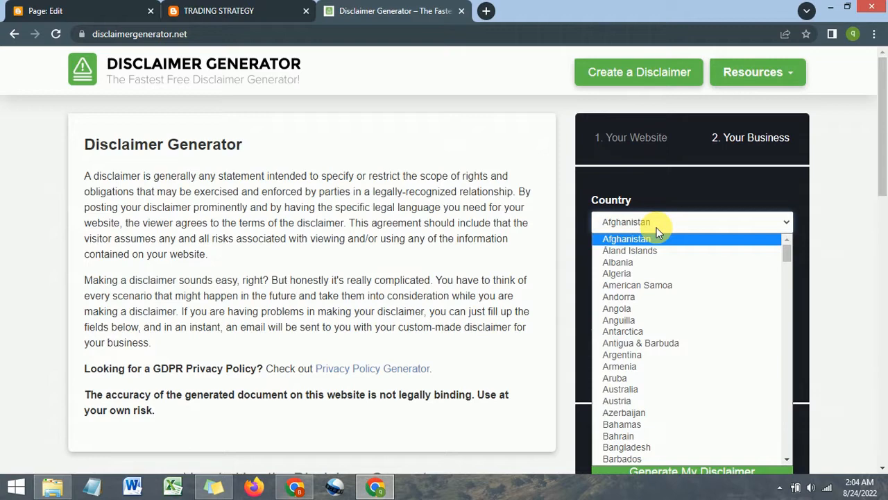
{"action": "key", "text": "p"}
{"action": "key", "text": "a"}
{"action": "key", "text": "l"}
{"action": "left_click", "coordinate": [633, 439]}
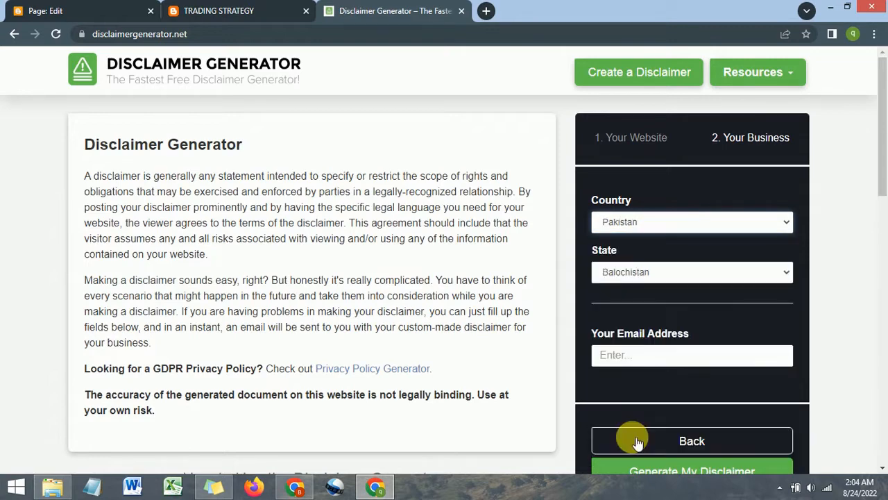
{"action": "left_click", "coordinate": [639, 272]}
{"action": "left_click", "coordinate": [642, 302]}
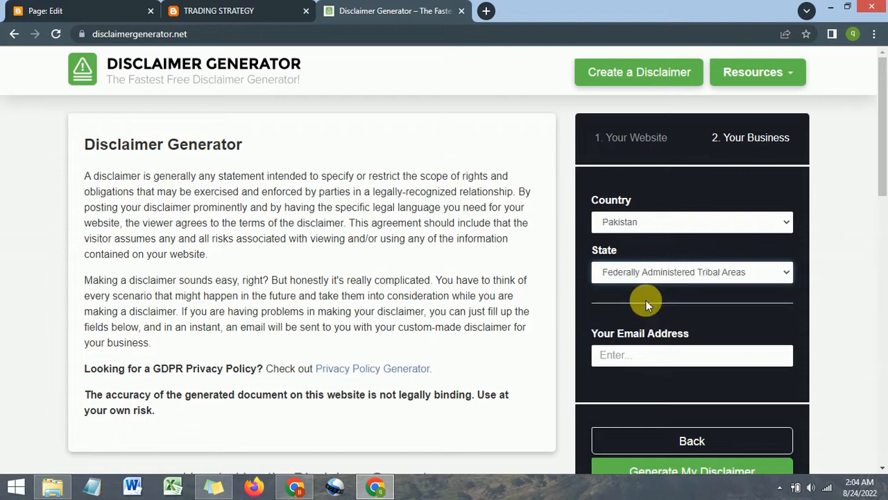
- Fill in the email address with the suggested contact e-mail and generate the disclaimer
{"action": "left_click", "coordinate": [627, 364]}
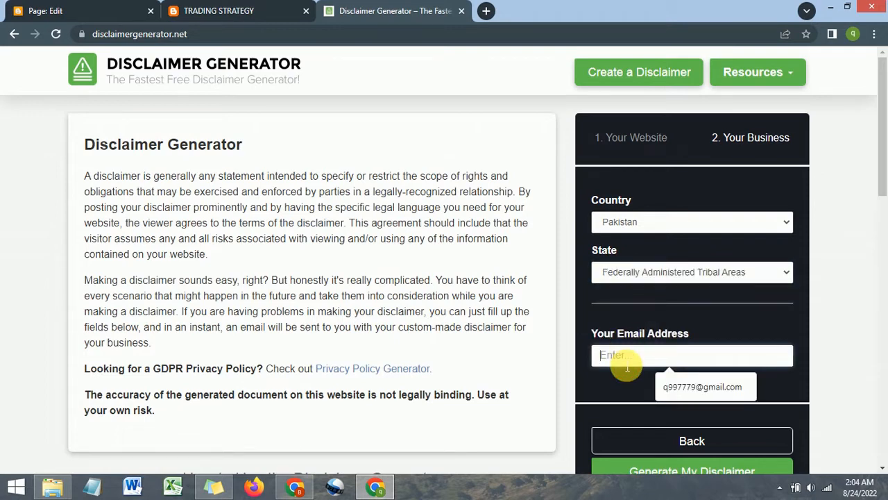
{"action": "left_click", "coordinate": [697, 389]}
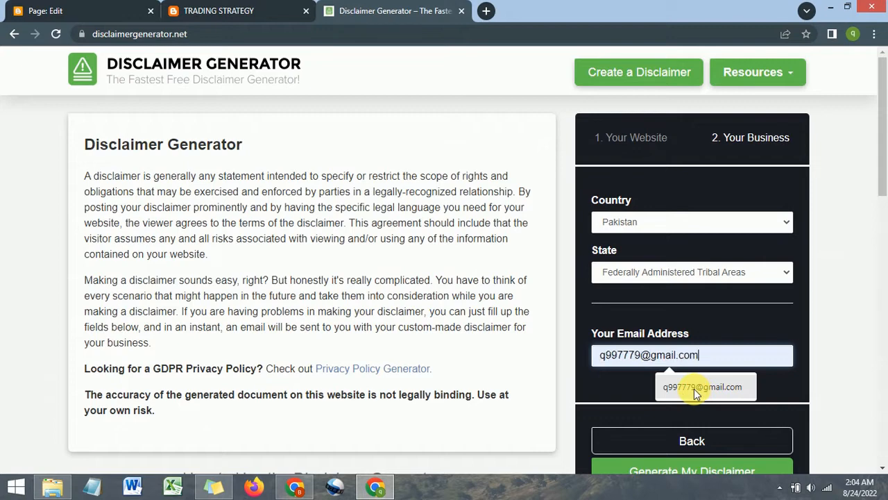
{"action": "scroll", "coordinate": [629, 320], "scroll_direction": "down", "scroll_amount": 3}
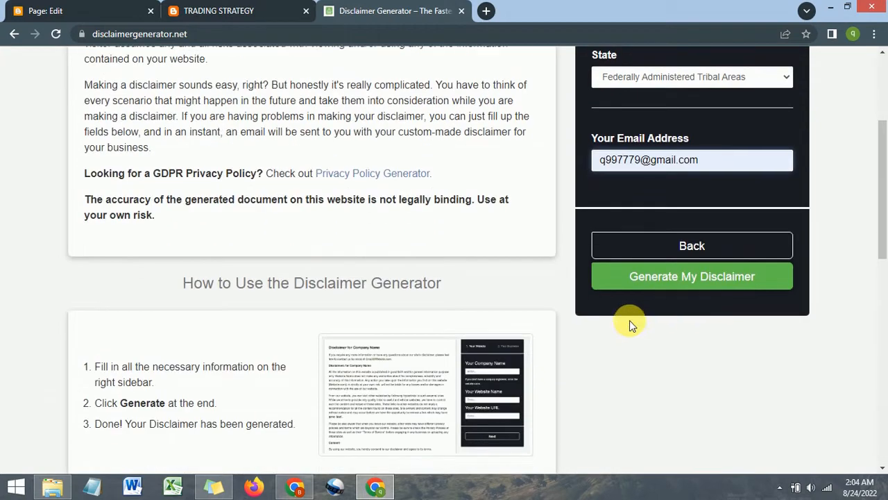
{"action": "left_click", "coordinate": [670, 287]}
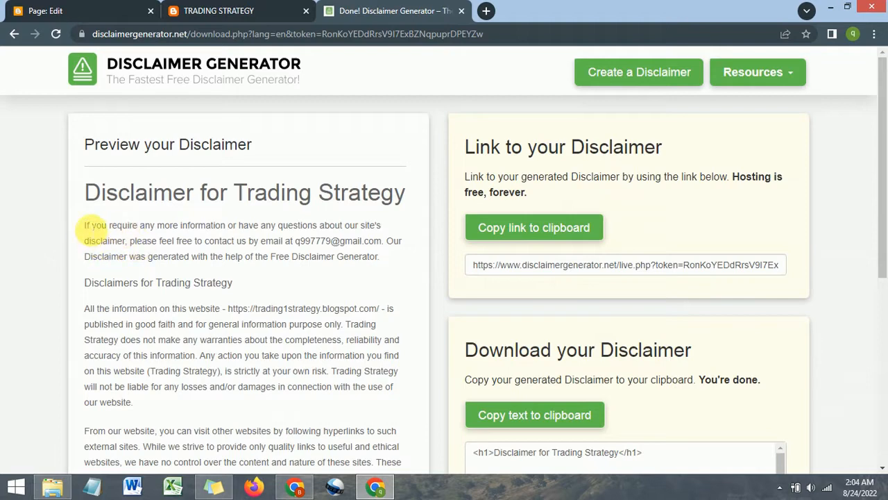
- Review the generated disclaimer preview, checking the contact details, site name, website address and the closing Consent and Update sections
{"action": "left_click_drag", "start_coordinate": [85, 226], "coordinate": [382, 241]}
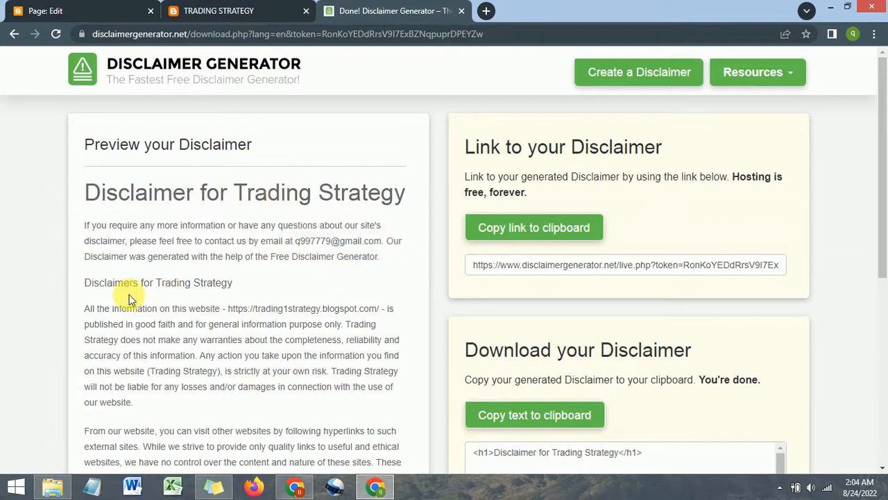
{"action": "left_click_drag", "start_coordinate": [85, 282], "coordinate": [234, 289]}
{"action": "left_click", "coordinate": [218, 293]}
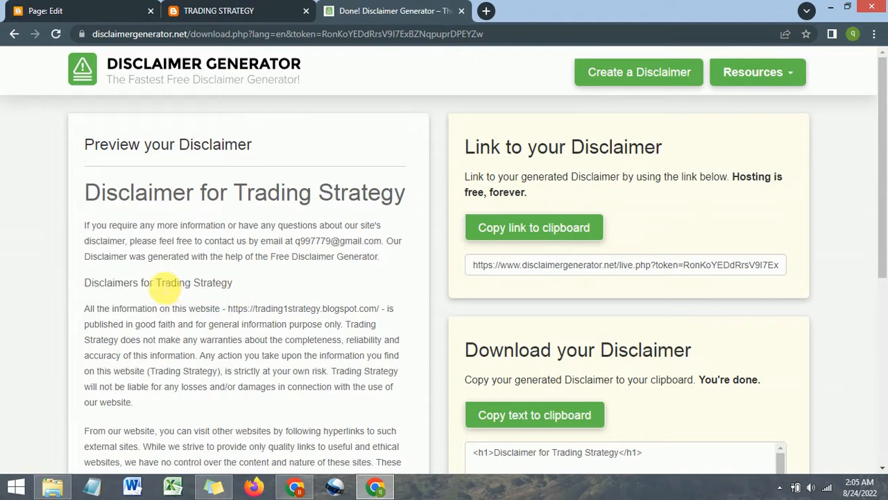
{"action": "left_click_drag", "start_coordinate": [157, 283], "coordinate": [390, 308]}
{"action": "left_click", "coordinate": [249, 285]}
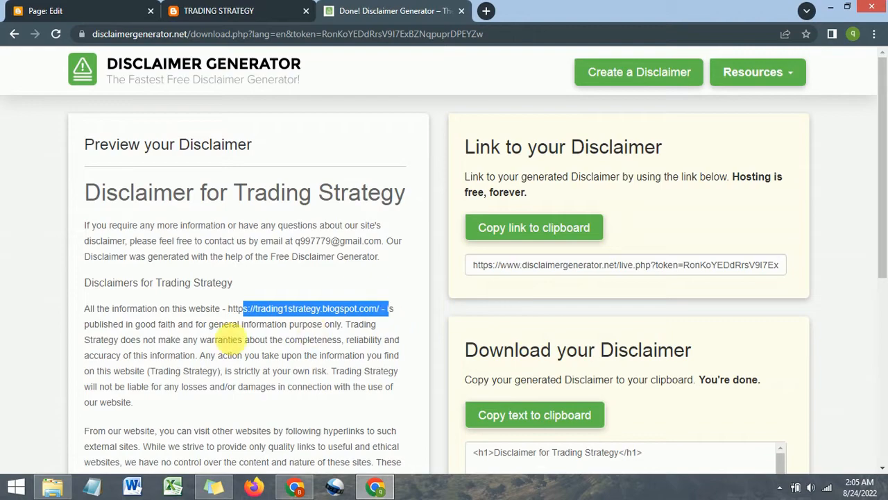
{"action": "scroll", "coordinate": [229, 340], "scroll_direction": "down", "scroll_amount": 5}
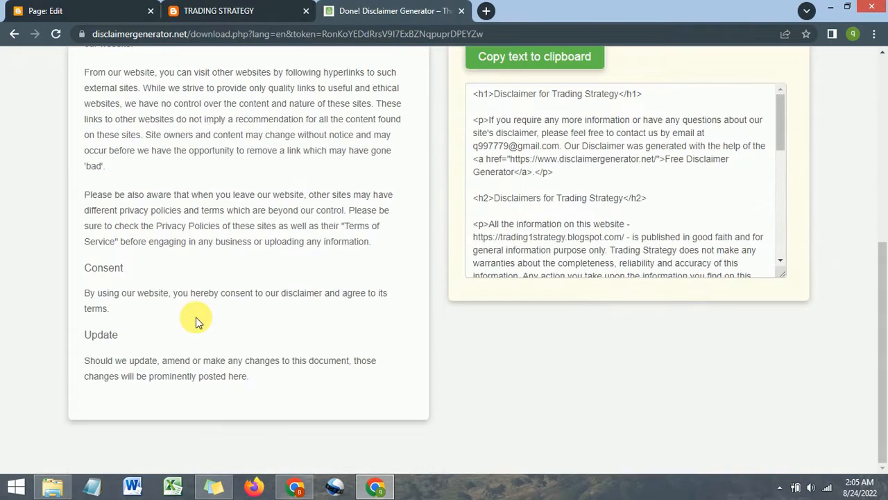
{"action": "triple_click", "coordinate": [265, 376]}
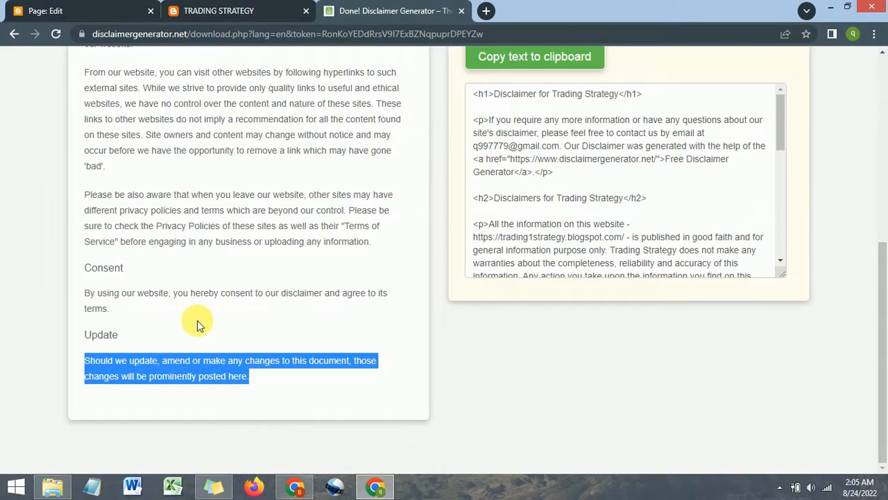
{"action": "left_click", "coordinate": [198, 321]}
{"action": "scroll", "coordinate": [239, 248], "scroll_direction": "up", "scroll_amount": 5}
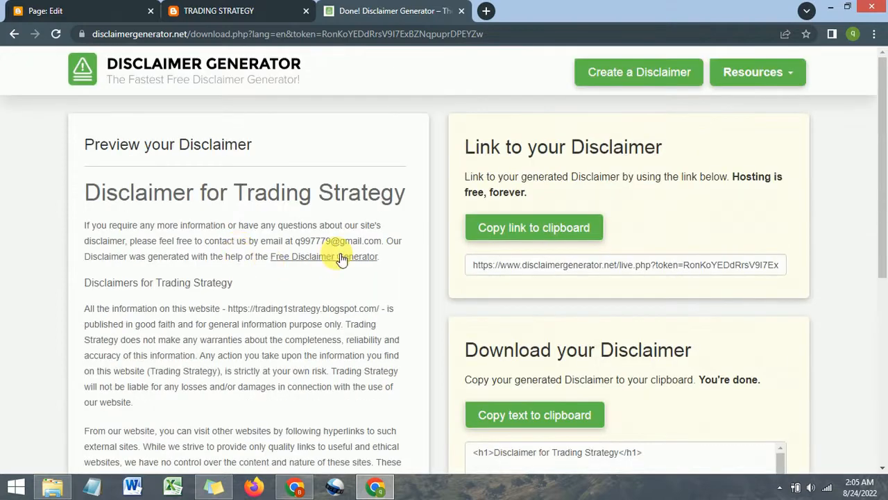
- Copy the generated disclaimer's HTML text to the clipboard
{"action": "scroll", "coordinate": [328, 258], "scroll_direction": "down", "scroll_amount": 2}
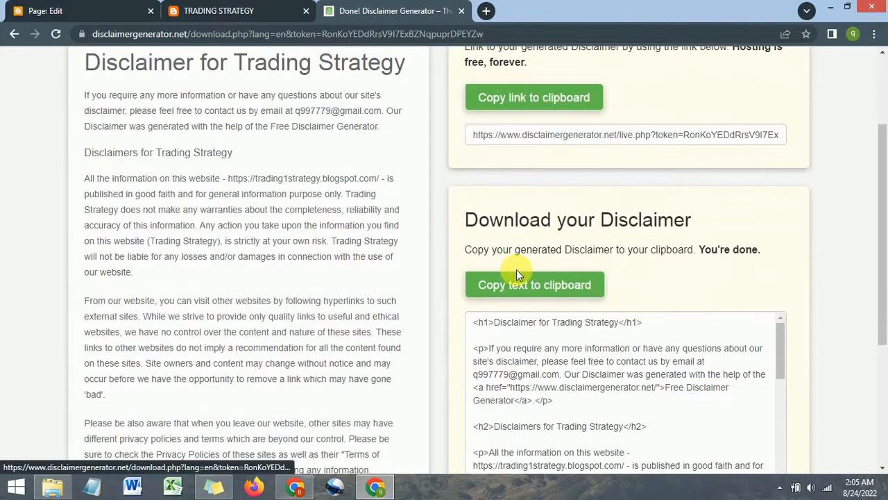
{"action": "left_click", "coordinate": [524, 285]}
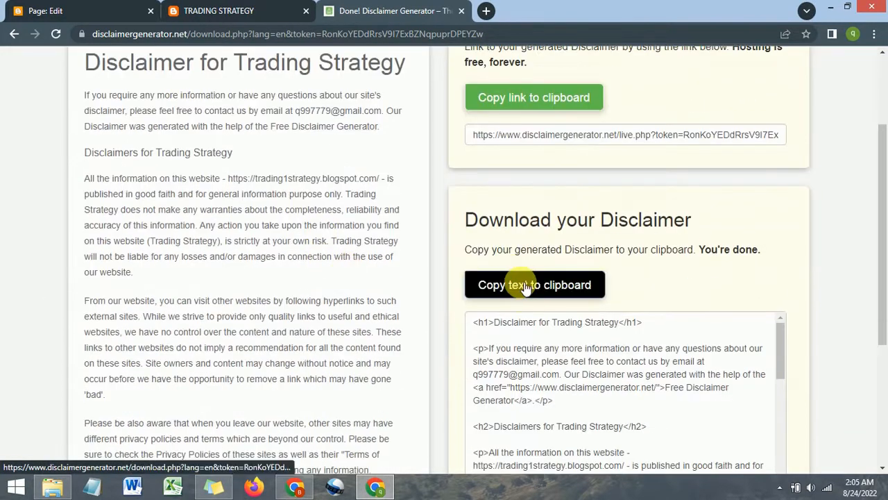
{"action": "left_click", "coordinate": [517, 104]}
{"action": "left_click", "coordinate": [538, 103]}
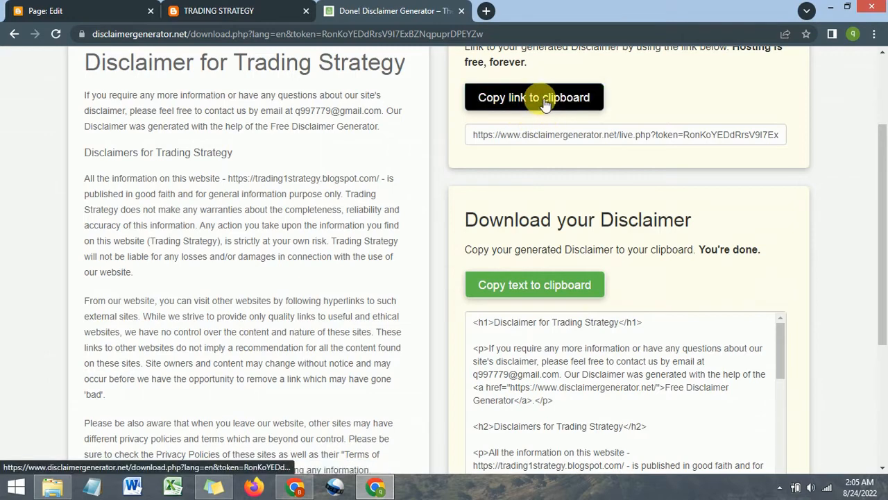
{"action": "left_click", "coordinate": [499, 291]}
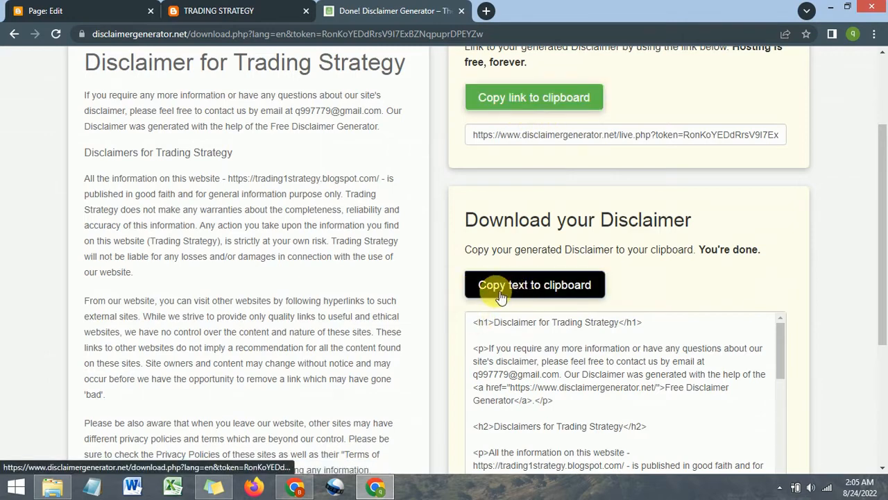
{"action": "left_click", "coordinate": [522, 292]}
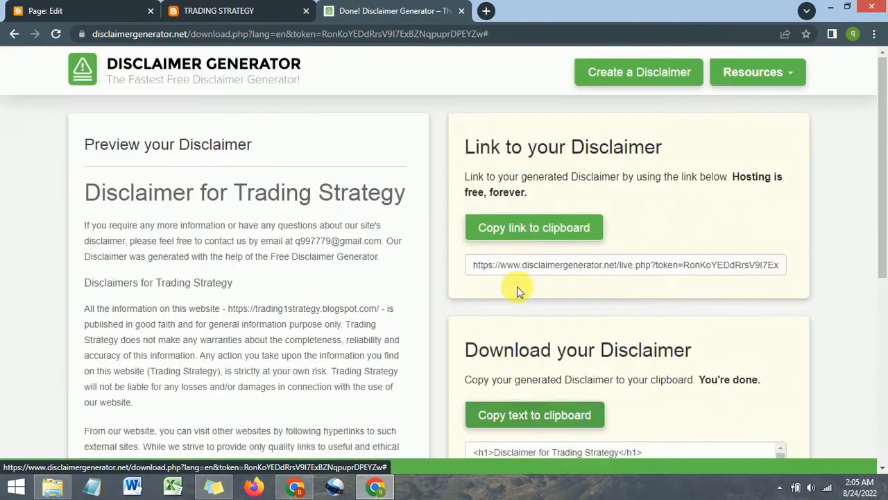
- Return to the Disclaimer page in Blogger and switch its editor to HTML view
{"action": "left_click", "coordinate": [97, 7]}
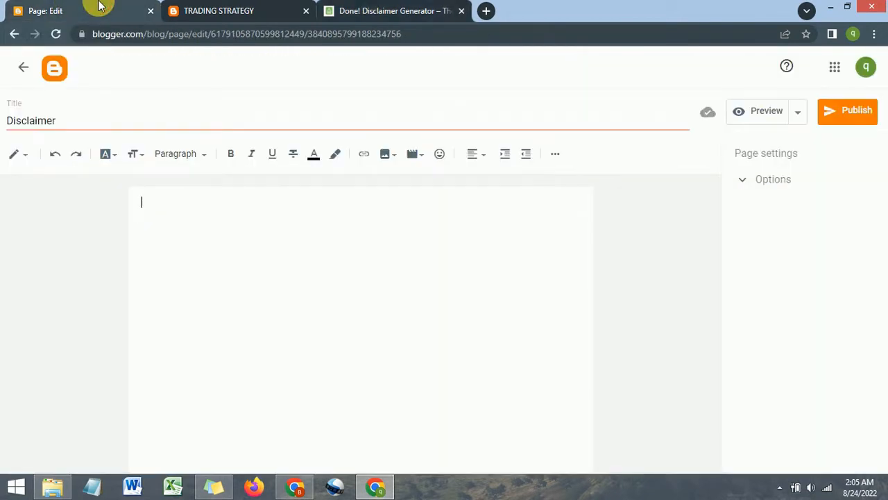
{"action": "left_click_drag", "start_coordinate": [62, 121], "coordinate": [2, 128]}
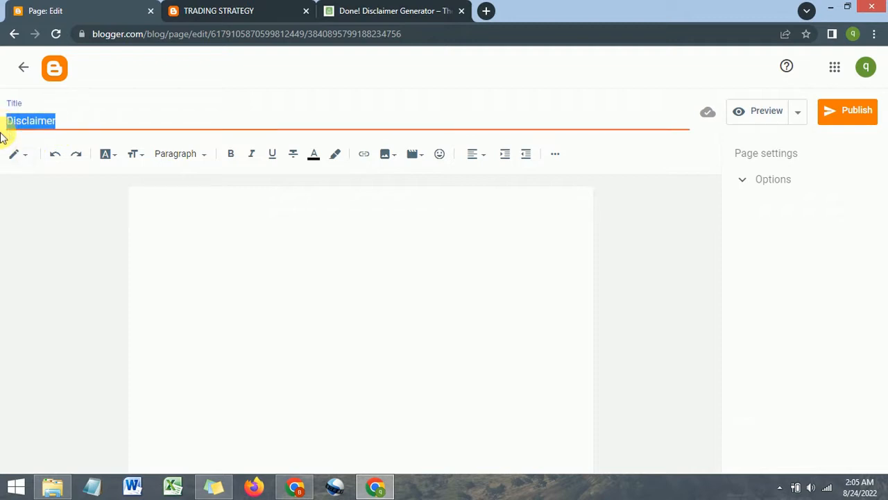
{"action": "left_click", "coordinate": [76, 126]}
{"action": "left_click", "coordinate": [186, 233]}
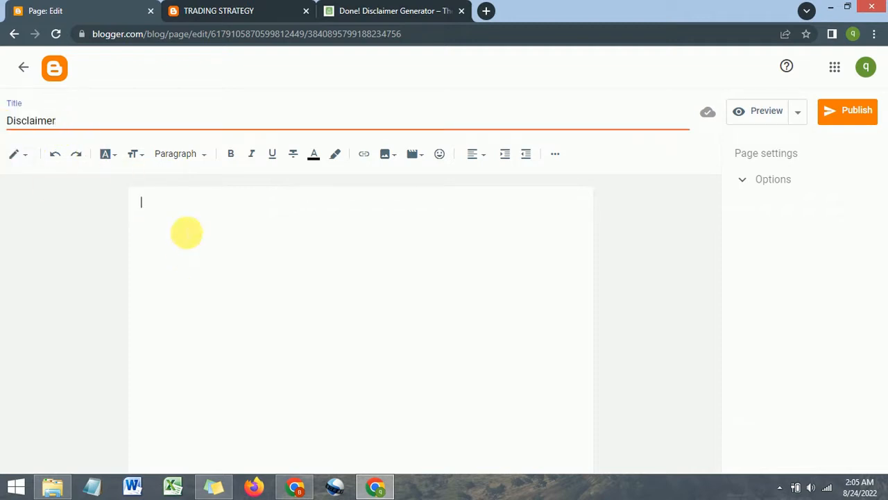
{"action": "left_click", "coordinate": [21, 155]}
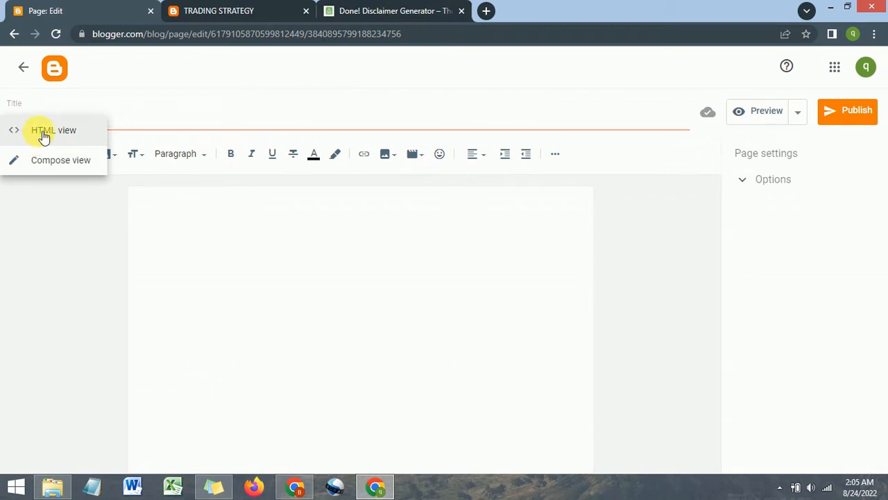
{"action": "left_click", "coordinate": [43, 131]}
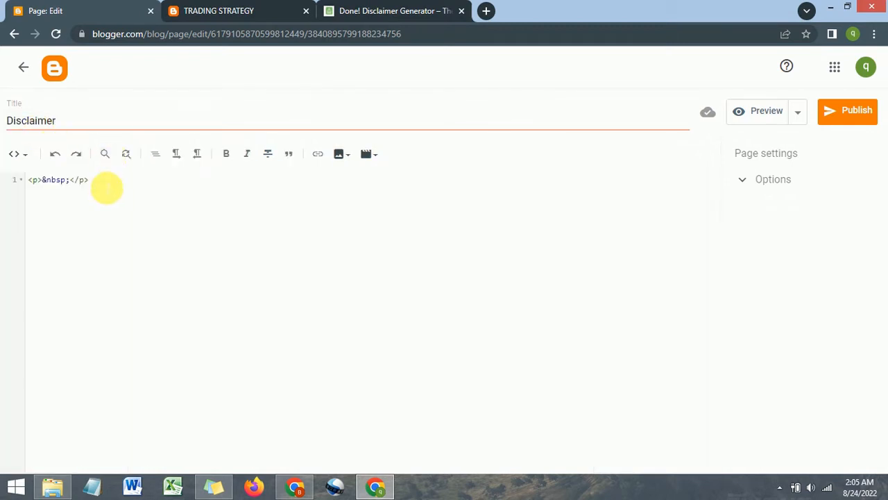
- Replace the empty paragraph code in the page's HTML with the copied disclaimer text
{"action": "left_click", "coordinate": [111, 184]}
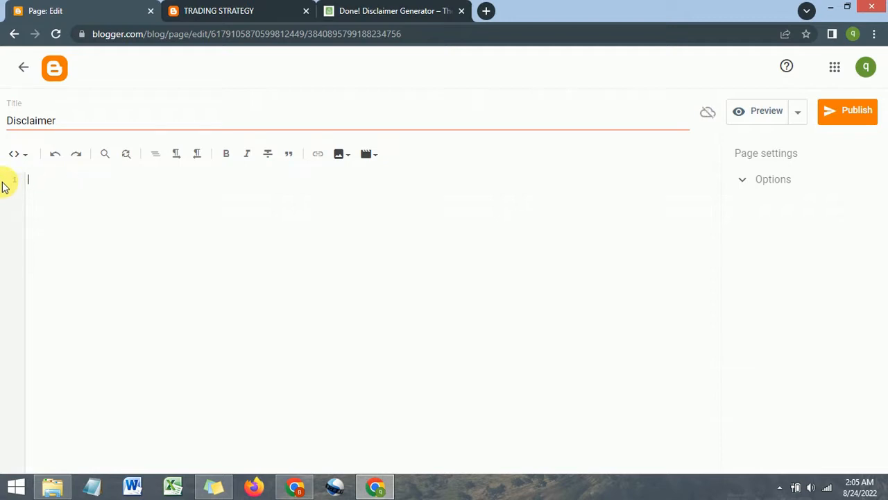
{"action": "right_click", "coordinate": [54, 182]}
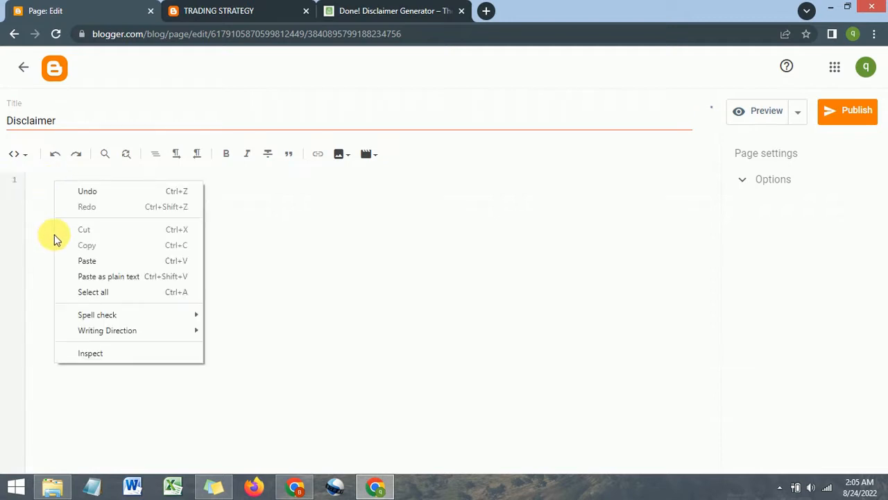
{"action": "left_click", "coordinate": [78, 262]}
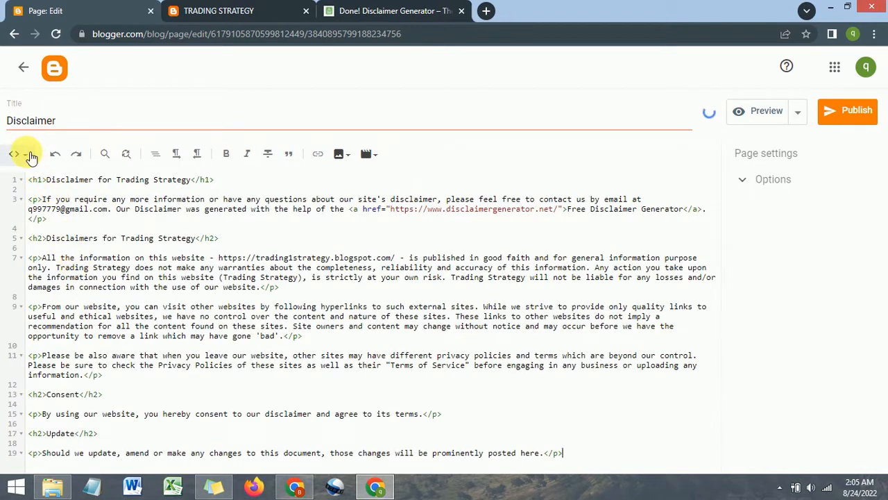
- Switch the page editor back to Compose view and look over the formatted disclaimer
{"action": "left_click", "coordinate": [27, 154]}
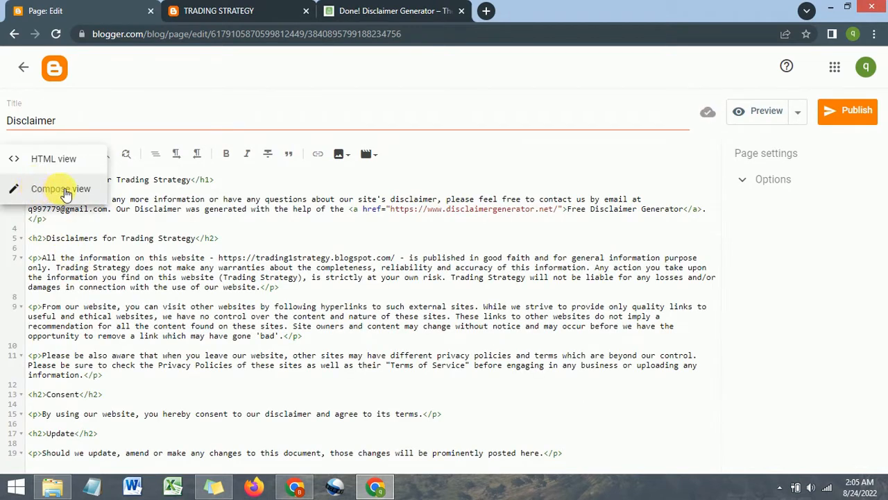
{"action": "left_click", "coordinate": [64, 188]}
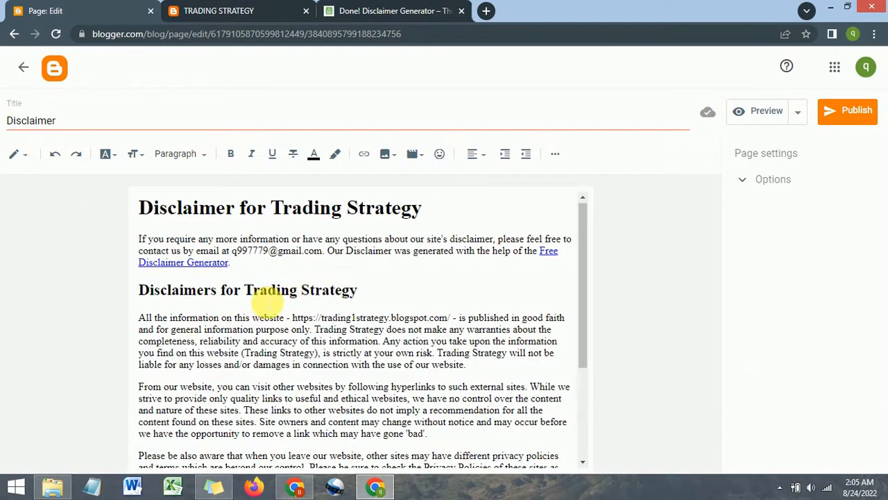
{"action": "scroll", "coordinate": [258, 299], "scroll_direction": "down", "scroll_amount": 2}
{"action": "scroll", "coordinate": [265, 306], "scroll_direction": "up", "scroll_amount": 2}
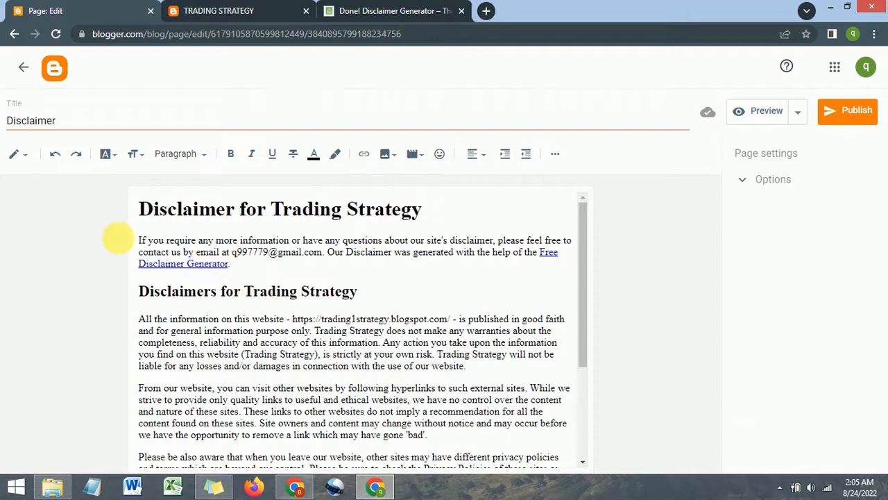
- Set the font of the entire disclaimer text to Arial
{"action": "left_click_drag", "start_coordinate": [139, 208], "coordinate": [365, 464]}
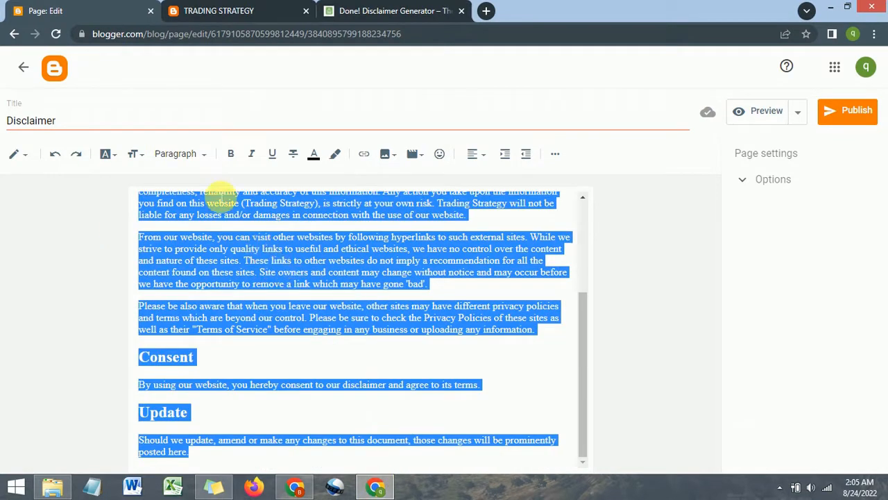
{"action": "left_click", "coordinate": [115, 155]}
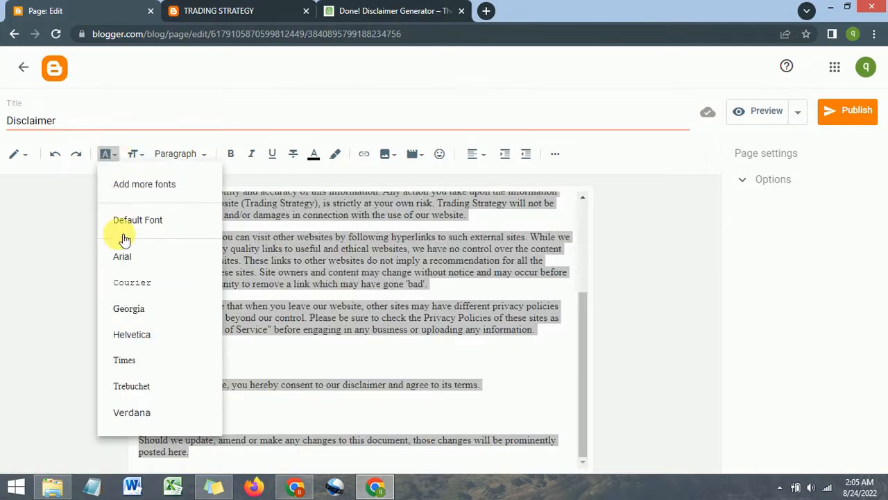
{"action": "left_click", "coordinate": [139, 256]}
{"action": "left_click", "coordinate": [380, 314]}
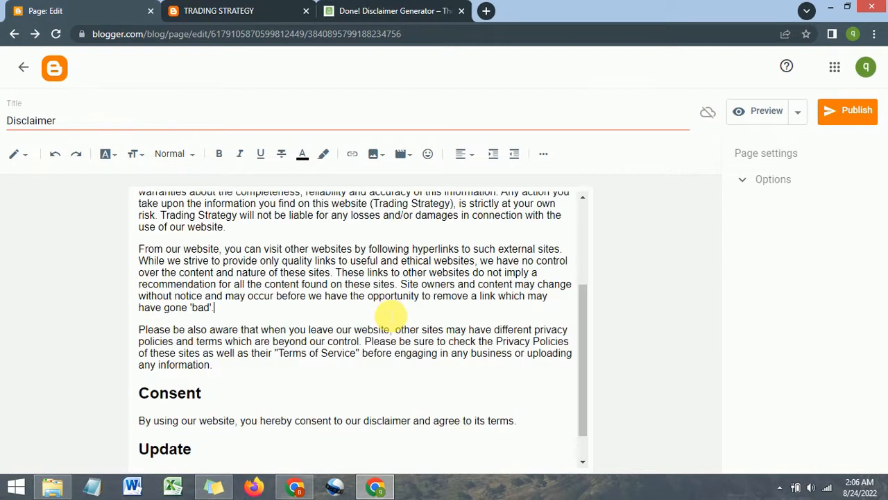
{"action": "scroll", "coordinate": [354, 315], "scroll_direction": "up", "scroll_amount": 2}
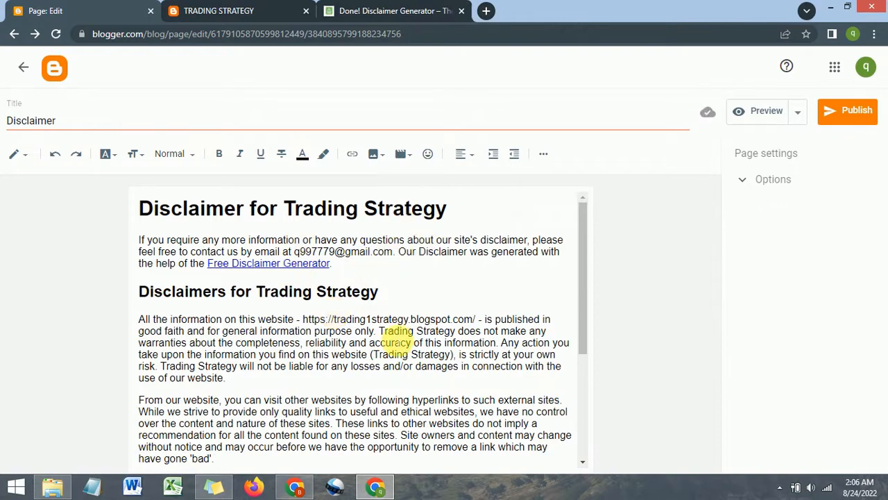
- Check the disclaimer text through to its end and publish the Disclaimer page
{"action": "scroll", "coordinate": [394, 327], "scroll_direction": "down", "scroll_amount": 2}
{"action": "scroll", "coordinate": [398, 336], "scroll_direction": "down", "scroll_amount": 1}
{"action": "scroll", "coordinate": [397, 336], "scroll_direction": "up", "scroll_amount": 5}
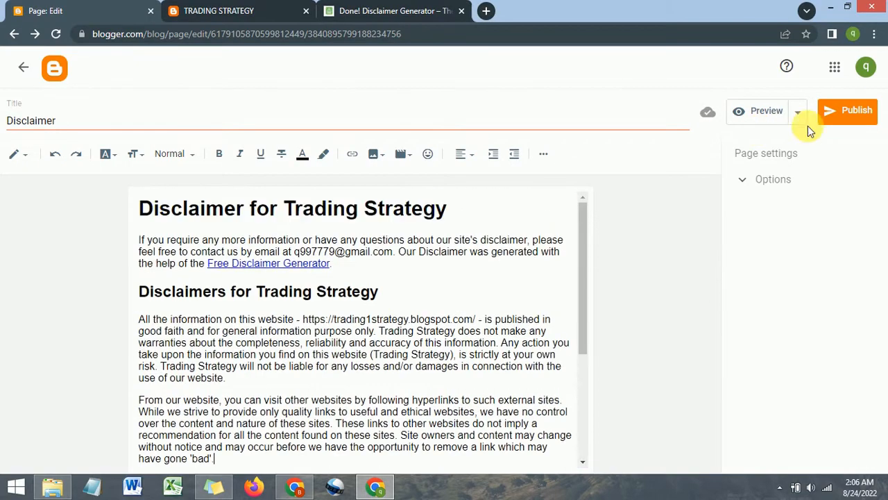
{"action": "left_click", "coordinate": [857, 112]}
{"action": "left_click", "coordinate": [498, 291]}
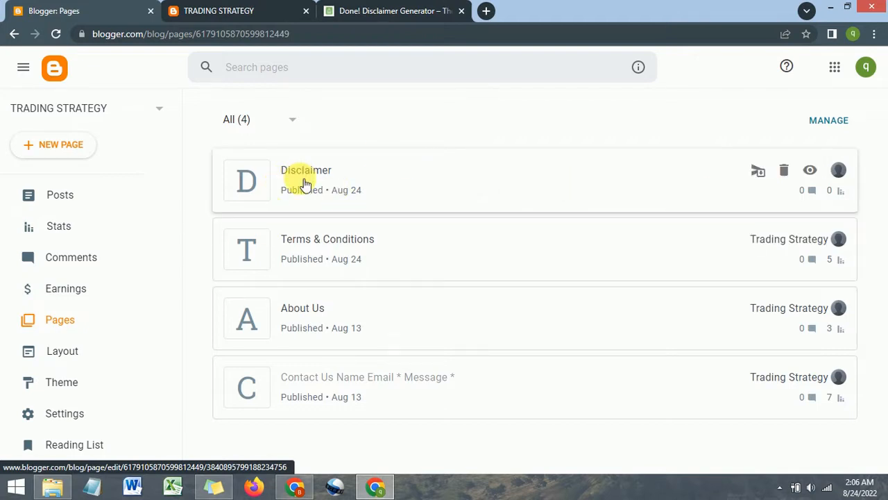
- View the published Disclaimer page down to its footer, and close the disclaimer generator and blog home page tabs
{"action": "left_click", "coordinate": [810, 170]}
{"action": "left_click", "coordinate": [448, 14]}
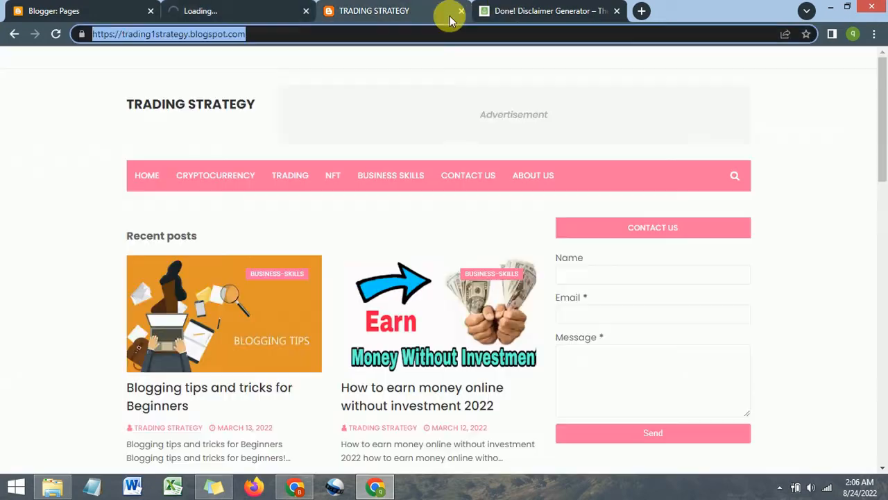
{"action": "left_click", "coordinate": [616, 10]}
{"action": "left_click", "coordinate": [204, 9]}
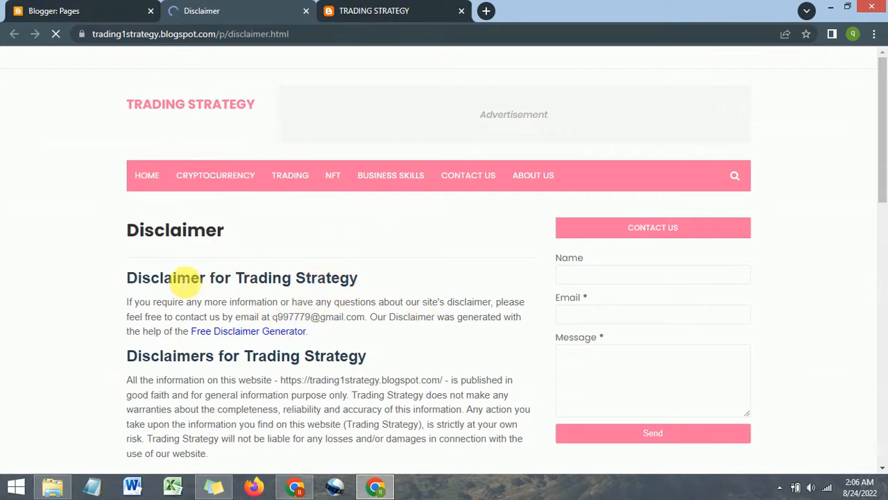
{"action": "scroll", "coordinate": [278, 260], "scroll_direction": "down", "scroll_amount": 15}
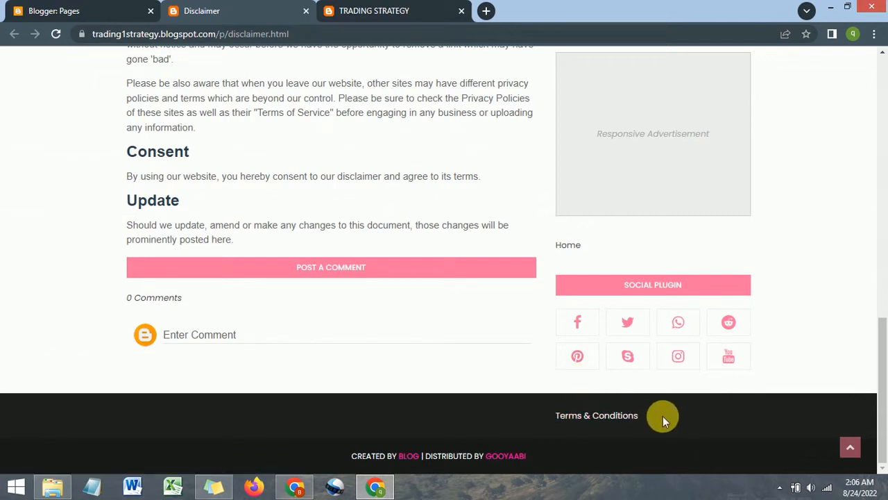
{"action": "left_click", "coordinate": [462, 11]}
- Return to Blogger and open the blog's layout at the Section (Left), Section (Center) and Section (Right) footer areas
{"action": "left_click", "coordinate": [113, 10]}
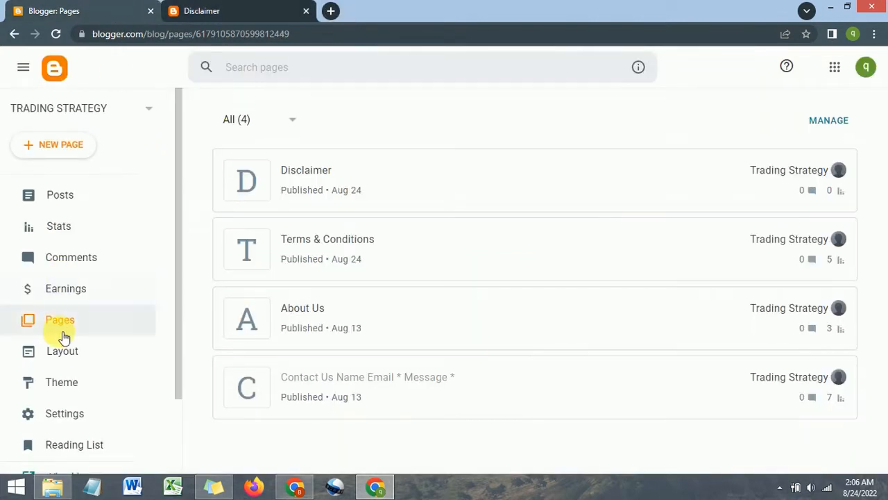
{"action": "left_click", "coordinate": [64, 357]}
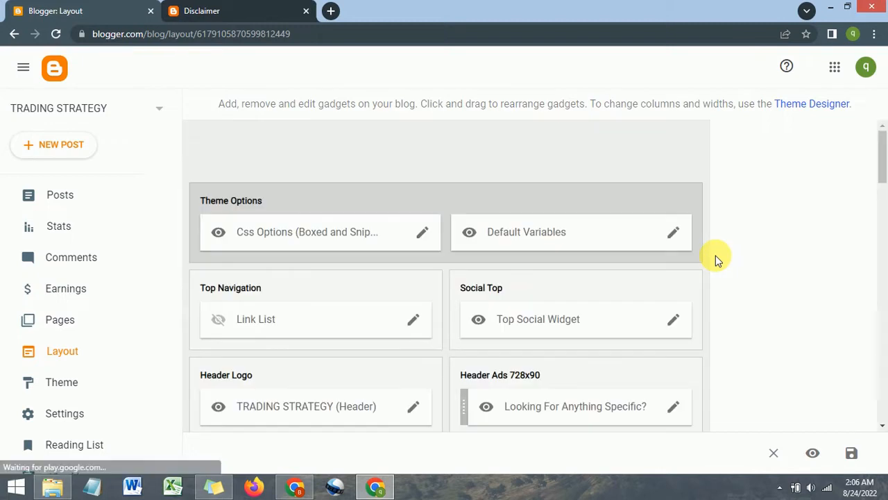
{"action": "scroll", "coordinate": [575, 307], "scroll_direction": "down", "scroll_amount": 10}
{"action": "left_click_drag", "start_coordinate": [589, 321], "coordinate": [591, 309]}
{"action": "scroll", "coordinate": [589, 312], "scroll_direction": "down", "scroll_amount": 5}
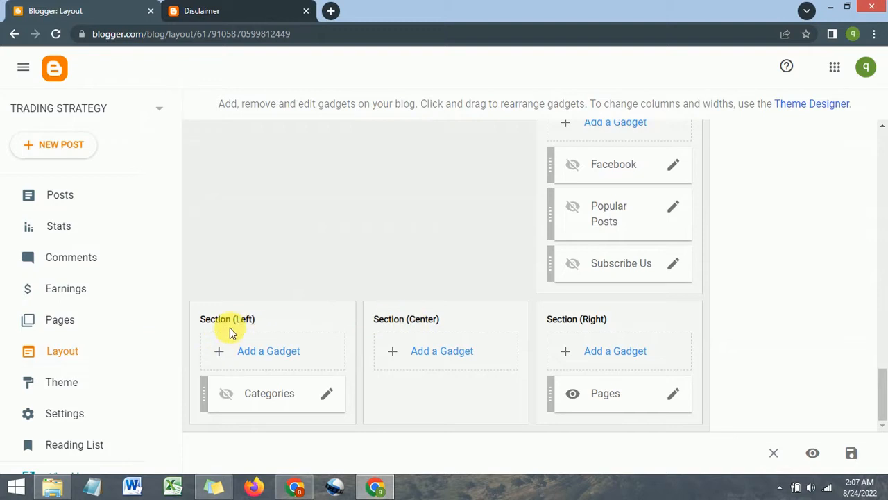
- Compare the footer links on the live Disclaimer page with the footer sections in the Blogger layout
{"action": "left_click", "coordinate": [208, 11]}
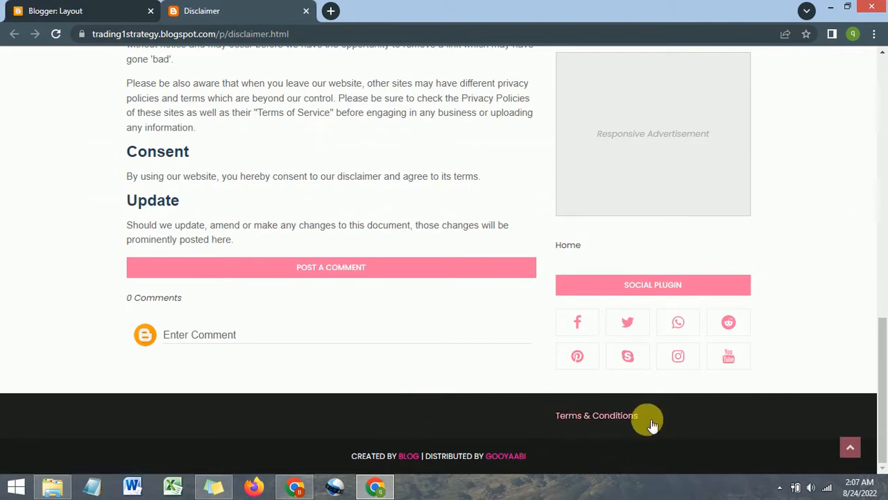
{"action": "left_click", "coordinate": [106, 9]}
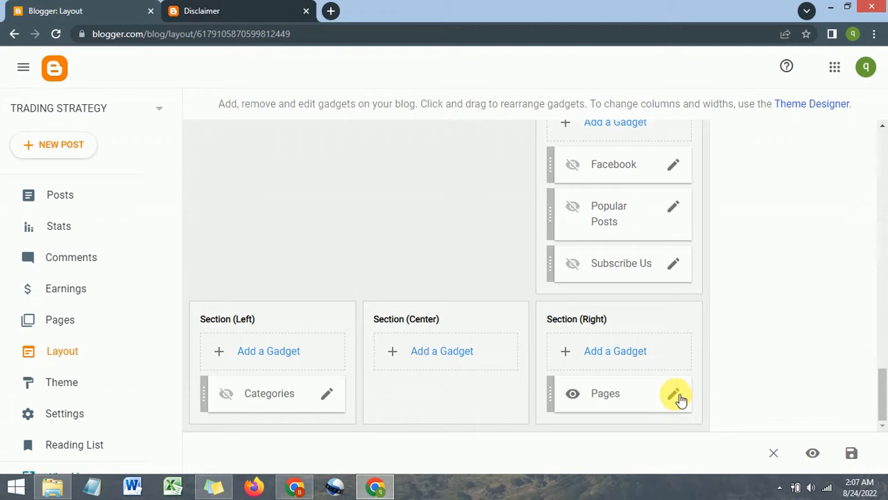
{"action": "left_click", "coordinate": [195, 10]}
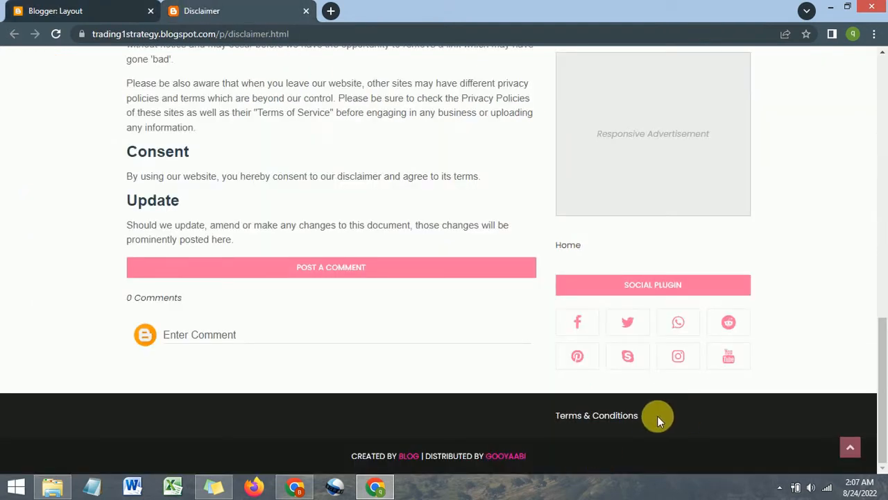
{"action": "scroll", "coordinate": [618, 399], "scroll_direction": "up", "scroll_amount": 4}
{"action": "scroll", "coordinate": [623, 404], "scroll_direction": "down", "scroll_amount": 4}
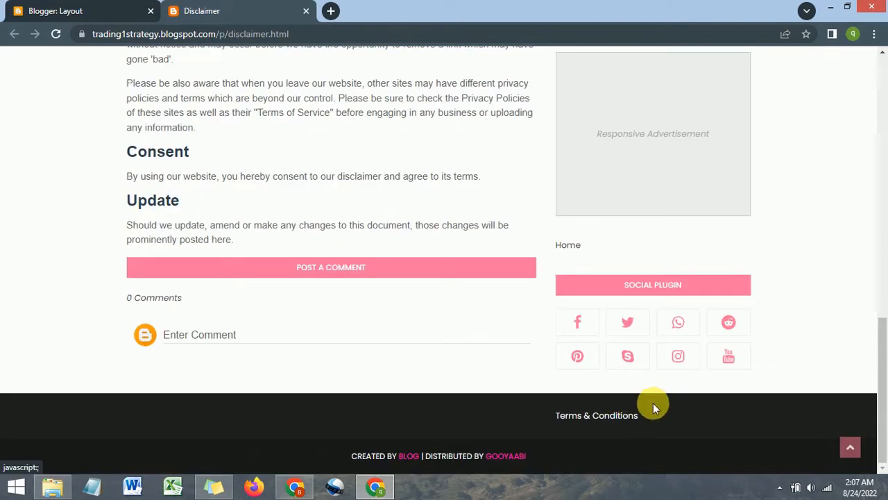
{"action": "left_click", "coordinate": [135, 9]}
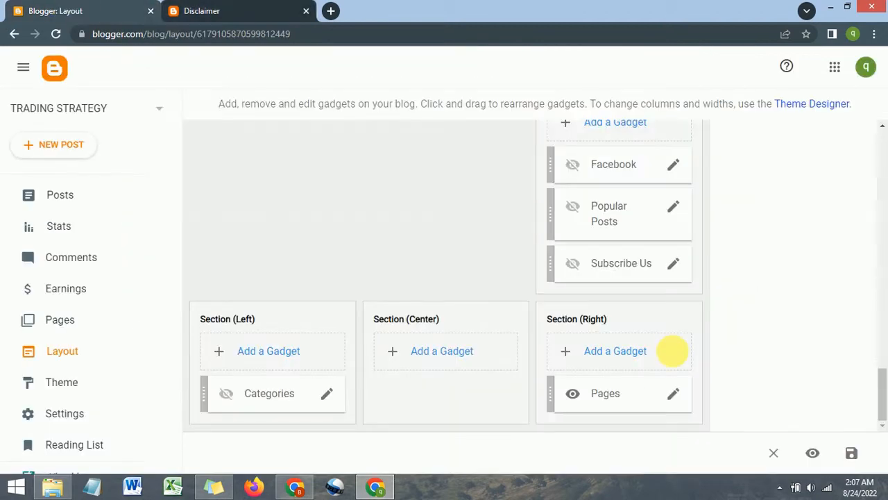
- Start a new item in the Section (Right) Pages gadget and set its page name to Disclaimer, correcting the spelling
{"action": "left_click", "coordinate": [675, 395]}
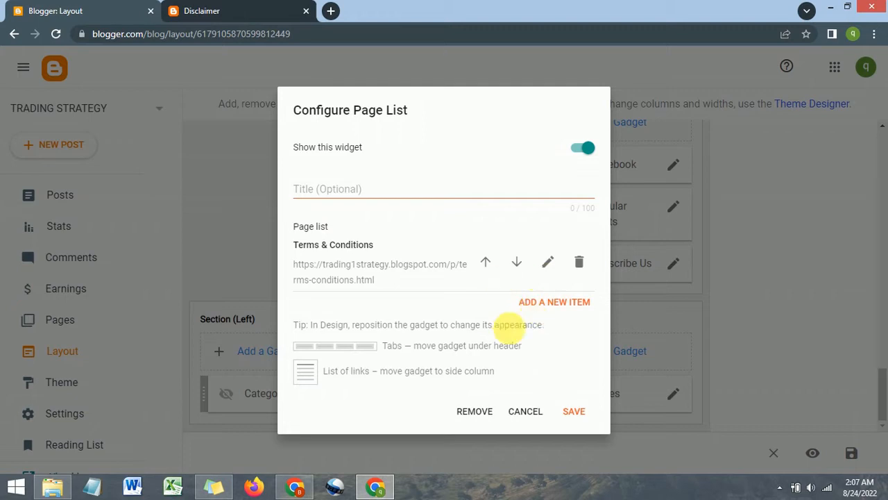
{"action": "left_click", "coordinate": [539, 305]}
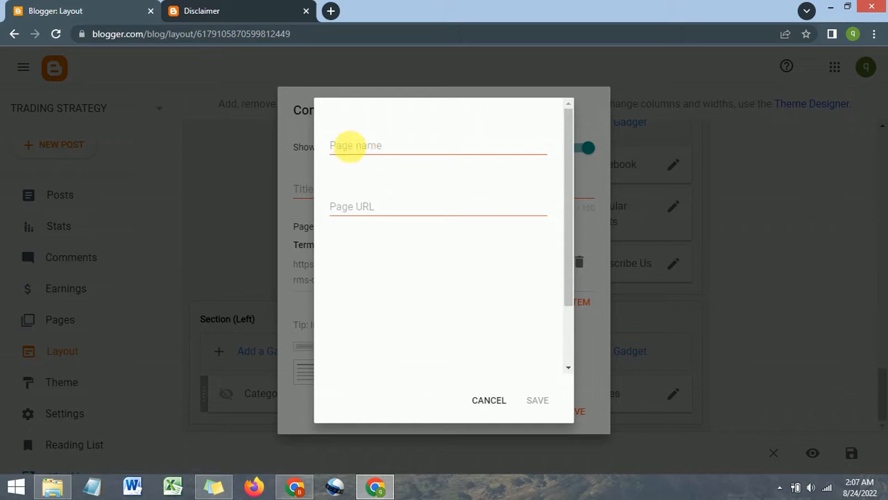
{"action": "left_click", "coordinate": [351, 146]}
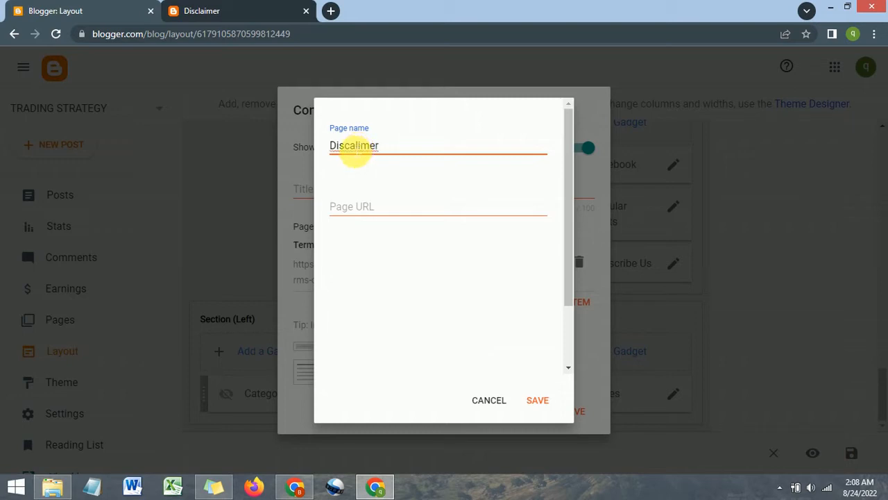
{"action": "right_click", "coordinate": [353, 147]}
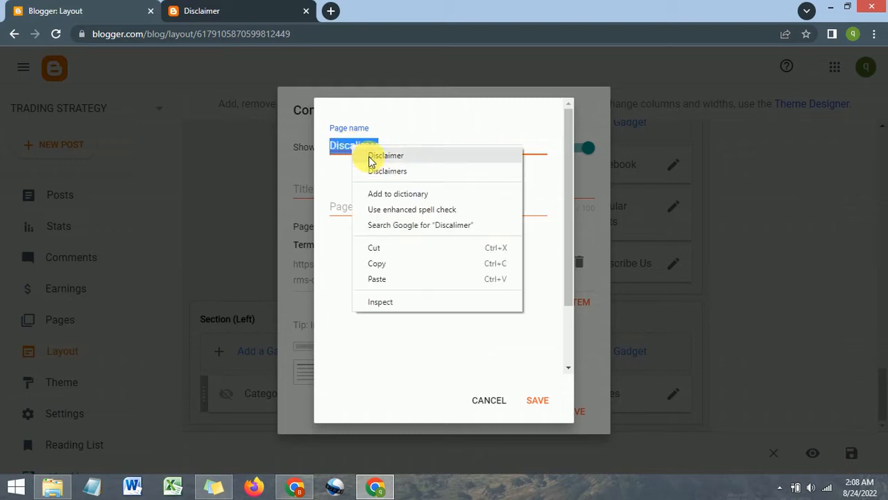
{"action": "left_click", "coordinate": [385, 155]}
{"action": "left_click", "coordinate": [371, 206]}
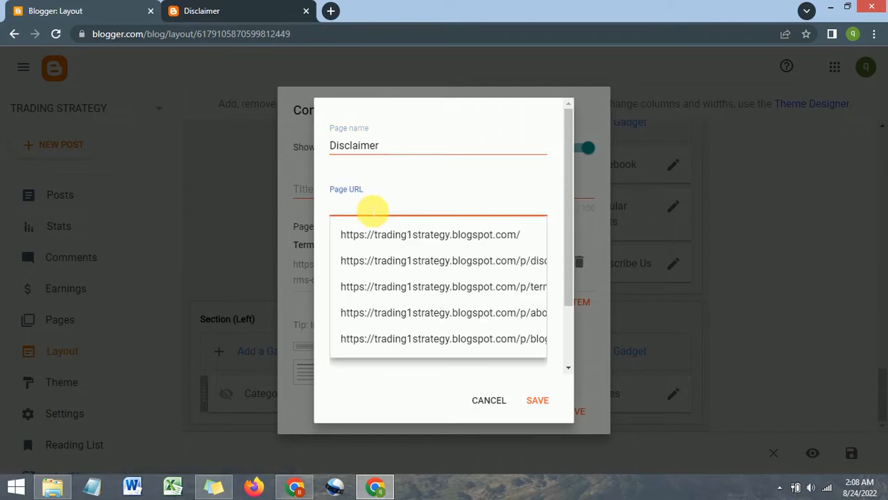
{"action": "left_click", "coordinate": [393, 146]}
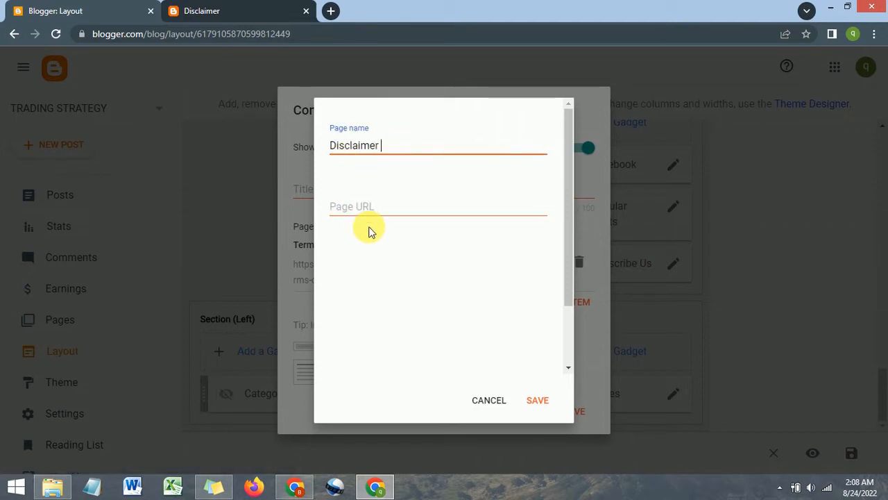
- Copy the web address of the published Disclaimer page from its browser tab
{"action": "left_click", "coordinate": [271, 8]}
{"action": "scroll", "coordinate": [204, 71], "scroll_direction": "up", "scroll_amount": 2}
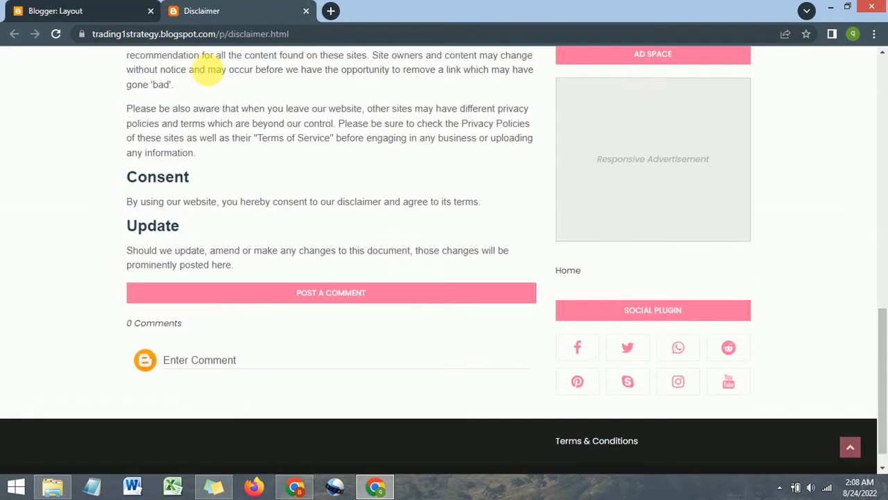
{"action": "scroll", "coordinate": [215, 80], "scroll_direction": "up", "scroll_amount": 10}
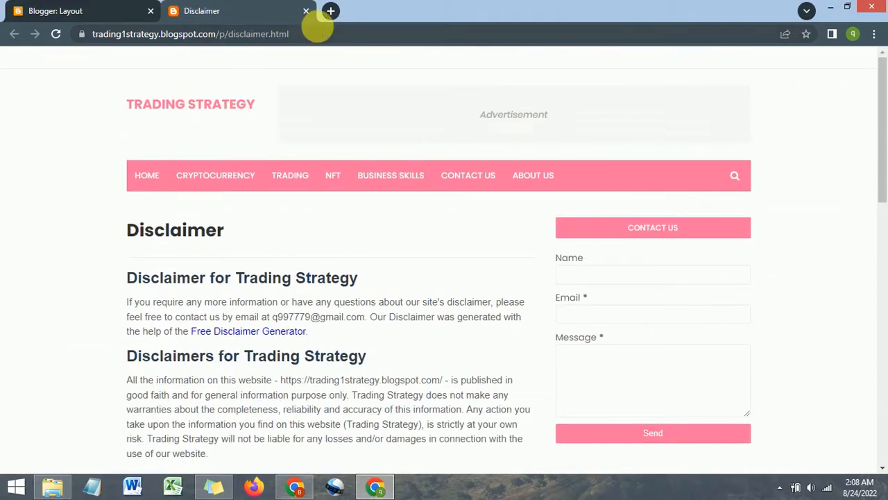
{"action": "left_click", "coordinate": [324, 34]}
{"action": "right_click", "coordinate": [295, 34]}
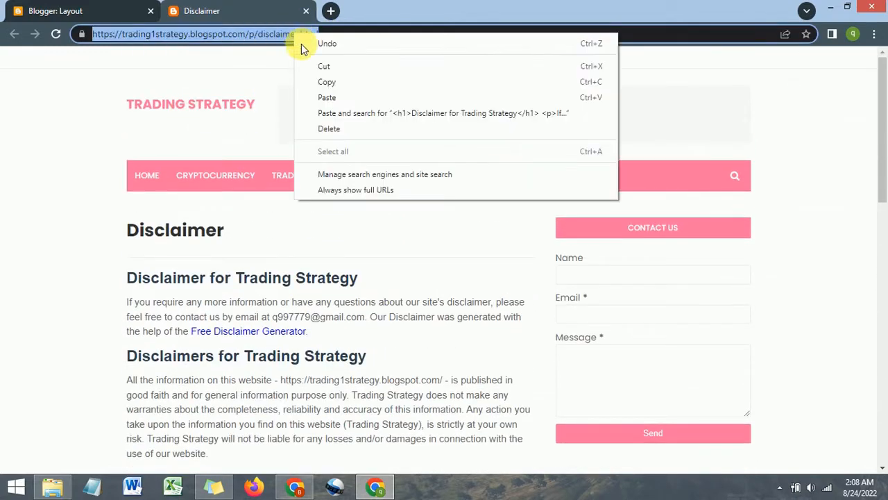
{"action": "left_click", "coordinate": [319, 81]}
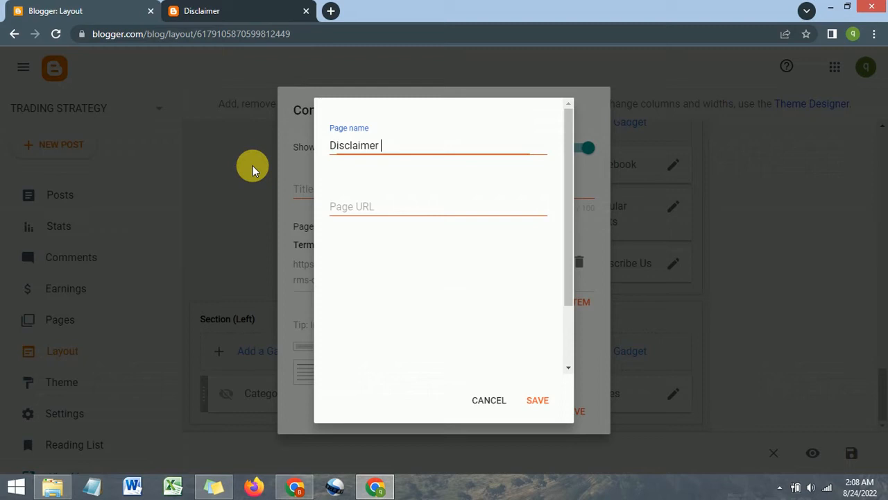
- Paste the copied Disclaimer address as the new item's page URL, and save the item, the page list and the layout
{"action": "left_click", "coordinate": [391, 207]}
{"action": "right_click", "coordinate": [387, 208]}
{"action": "left_click", "coordinate": [417, 286]}
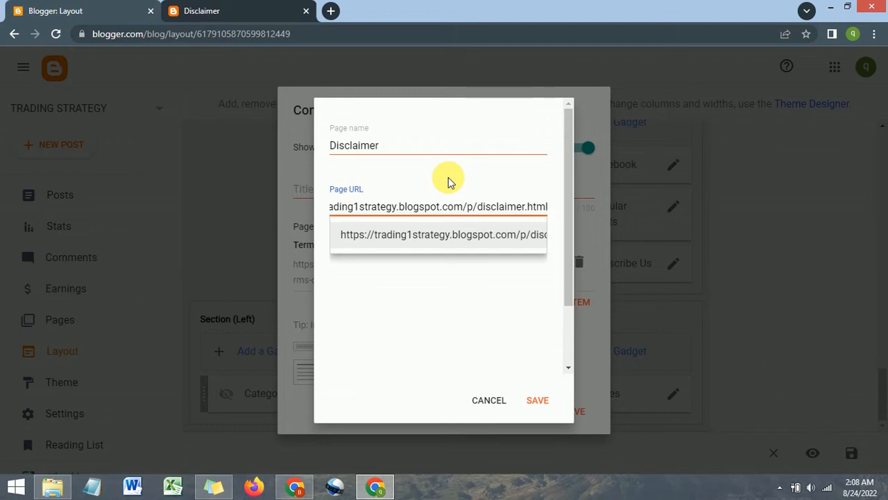
{"action": "left_click", "coordinate": [540, 404]}
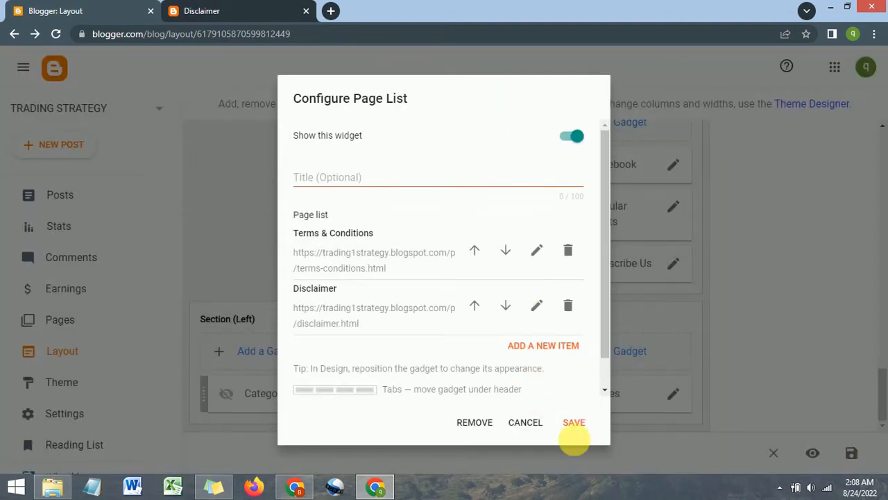
{"action": "left_click", "coordinate": [572, 426]}
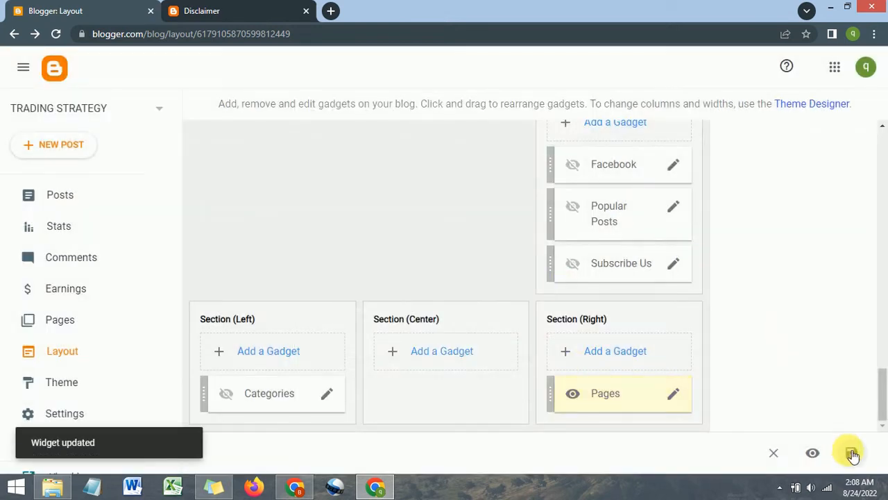
{"action": "left_click", "coordinate": [853, 454]}
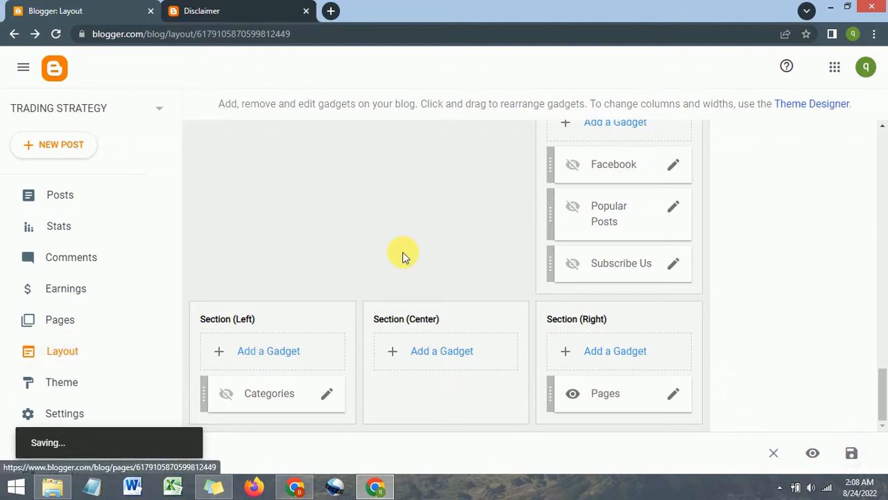
- Reload the live Disclaimer page and check its footer for the Disclaimer link
{"action": "left_click", "coordinate": [230, 11]}
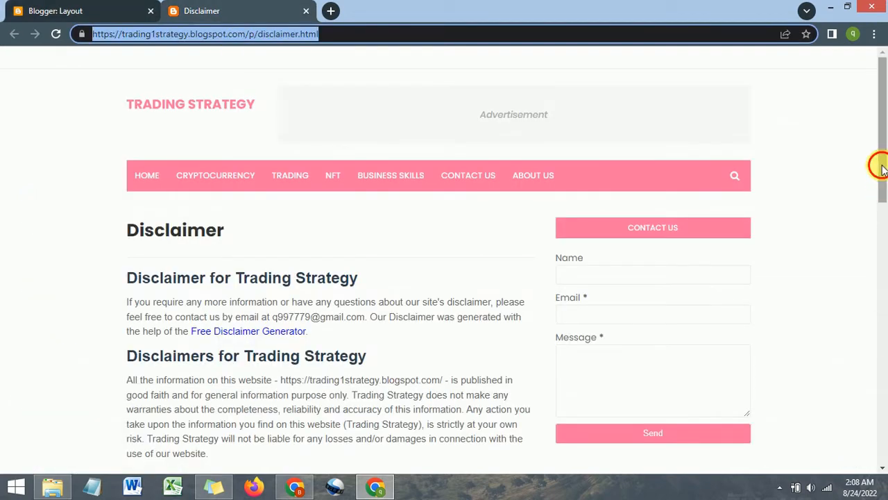
{"action": "left_click_drag", "start_coordinate": [882, 163], "coordinate": [873, 440]}
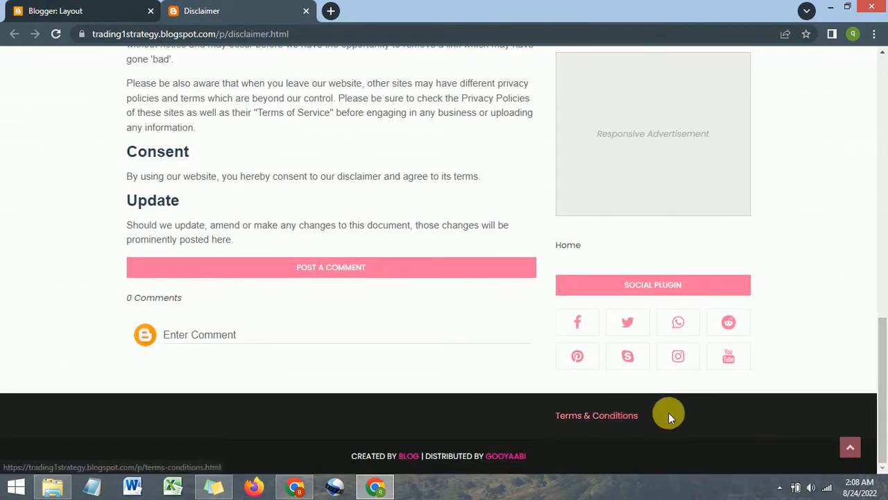
{"action": "left_click_drag", "start_coordinate": [885, 345], "coordinate": [841, 64]}
{"action": "left_click", "coordinate": [56, 34]}
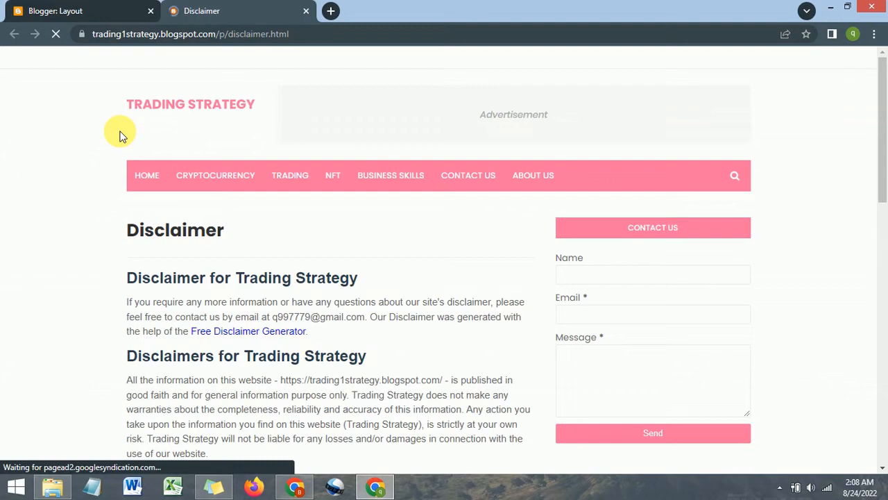
{"action": "scroll", "coordinate": [592, 297], "scroll_direction": "down", "scroll_amount": 2}
{"action": "scroll", "coordinate": [395, 273], "scroll_direction": "down", "scroll_amount": 4}
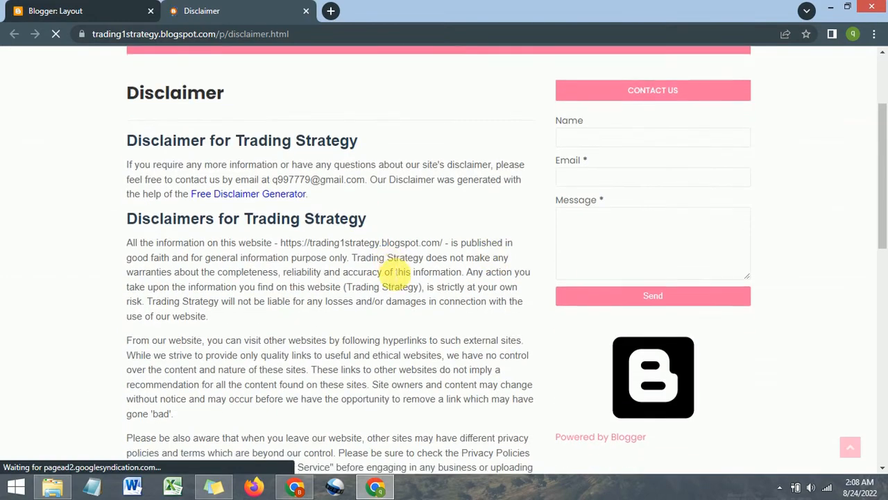
{"action": "scroll", "coordinate": [394, 273], "scroll_direction": "down", "scroll_amount": 2}
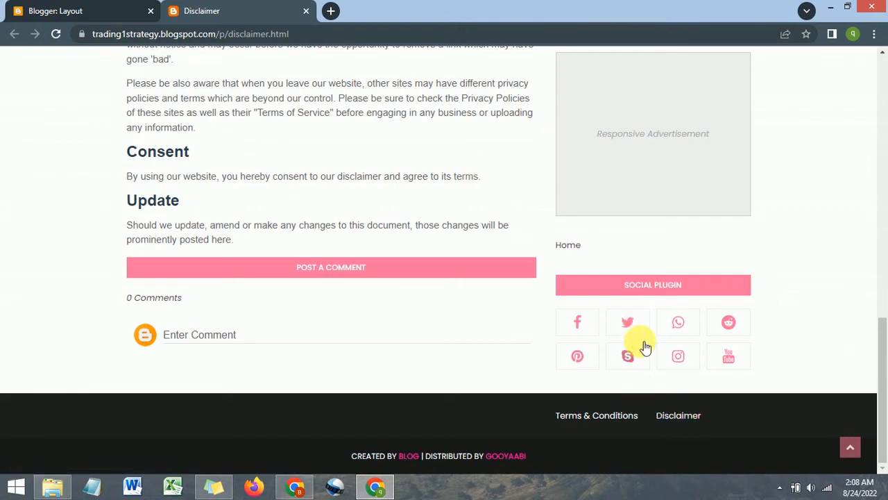
- Follow the Disclaimer link in the blog's footer and review the page's text from its heading to the footer
{"action": "left_click", "coordinate": [679, 419]}
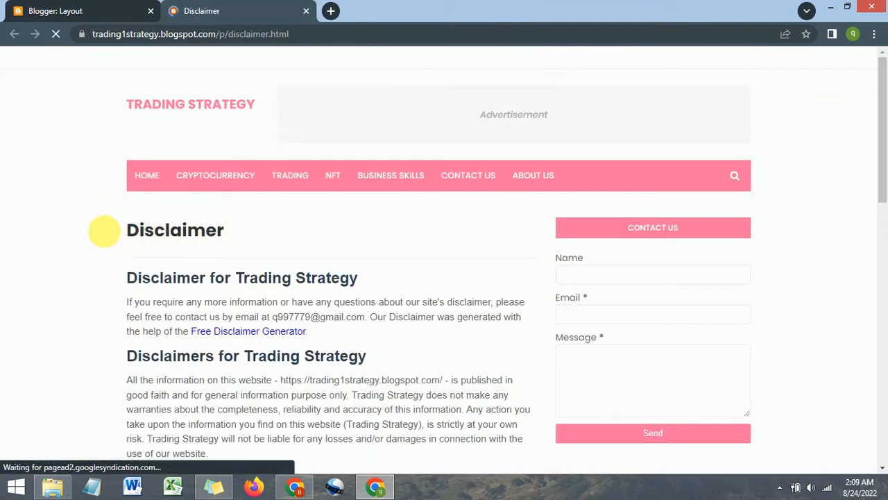
{"action": "left_click_drag", "start_coordinate": [107, 232], "coordinate": [351, 237]}
{"action": "scroll", "coordinate": [245, 252], "scroll_direction": "down", "scroll_amount": 1}
{"action": "left_click_drag", "start_coordinate": [270, 252], "coordinate": [375, 254]}
{"action": "left_click", "coordinate": [375, 258]}
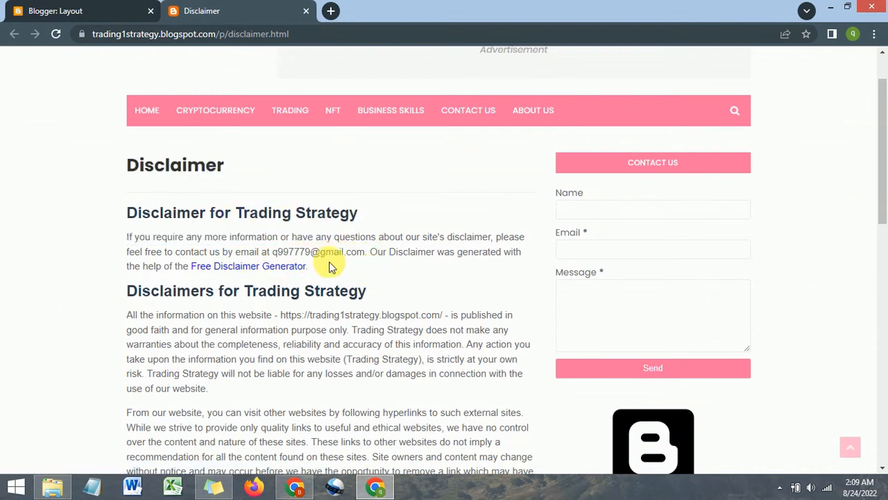
{"action": "scroll", "coordinate": [306, 305], "scroll_direction": "down", "scroll_amount": 1}
{"action": "left_click_drag", "start_coordinate": [343, 294], "coordinate": [400, 295]}
{"action": "scroll", "coordinate": [201, 291], "scroll_direction": "down", "scroll_amount": 2}
{"action": "scroll", "coordinate": [220, 320], "scroll_direction": "down", "scroll_amount": 3}
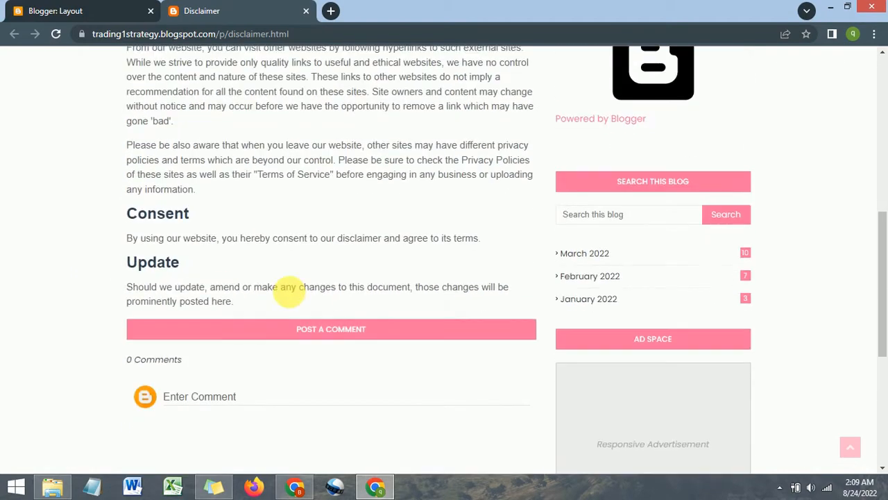
{"action": "scroll", "coordinate": [206, 201], "scroll_direction": "up", "scroll_amount": 4}
{"action": "scroll", "coordinate": [291, 262], "scroll_direction": "up", "scroll_amount": 2}
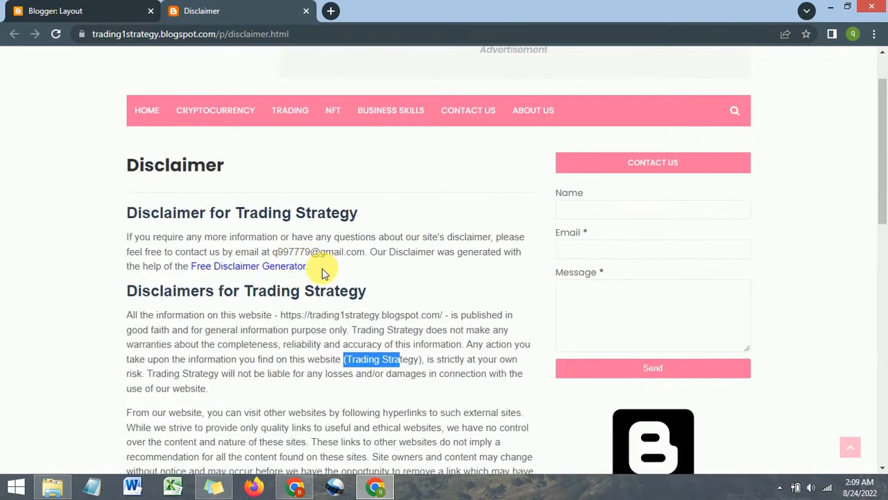
{"action": "left_click", "coordinate": [113, 204]}
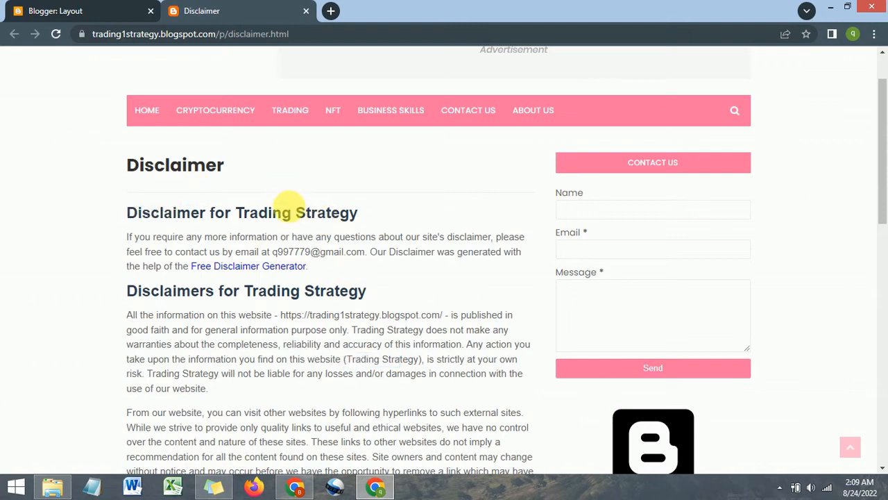
{"action": "scroll", "coordinate": [229, 181], "scroll_direction": "down", "scroll_amount": 5}
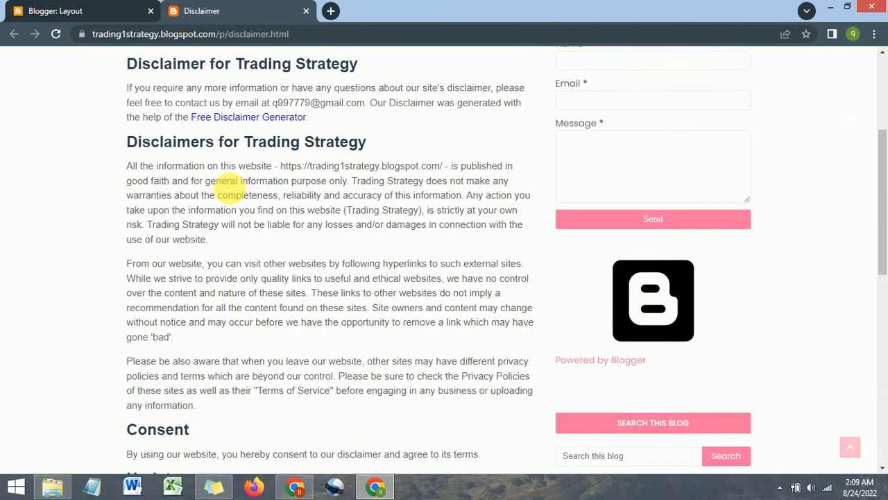
{"action": "scroll", "coordinate": [604, 437], "scroll_direction": "down", "scroll_amount": 1}
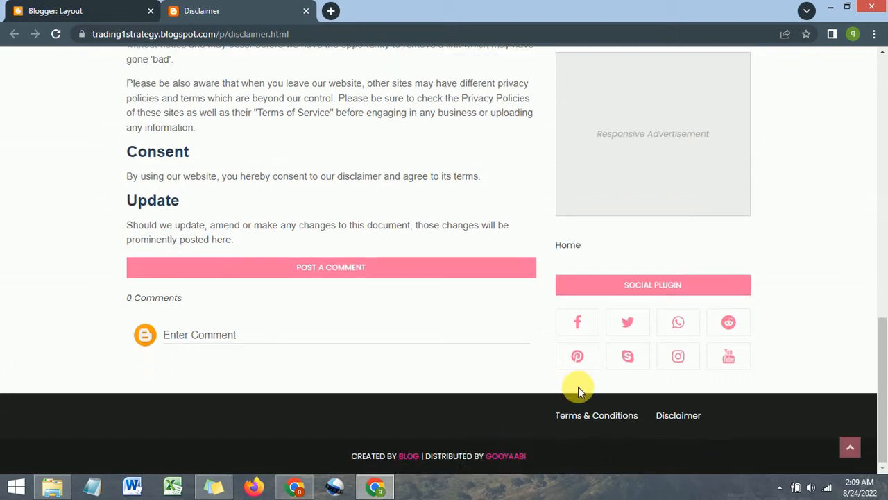